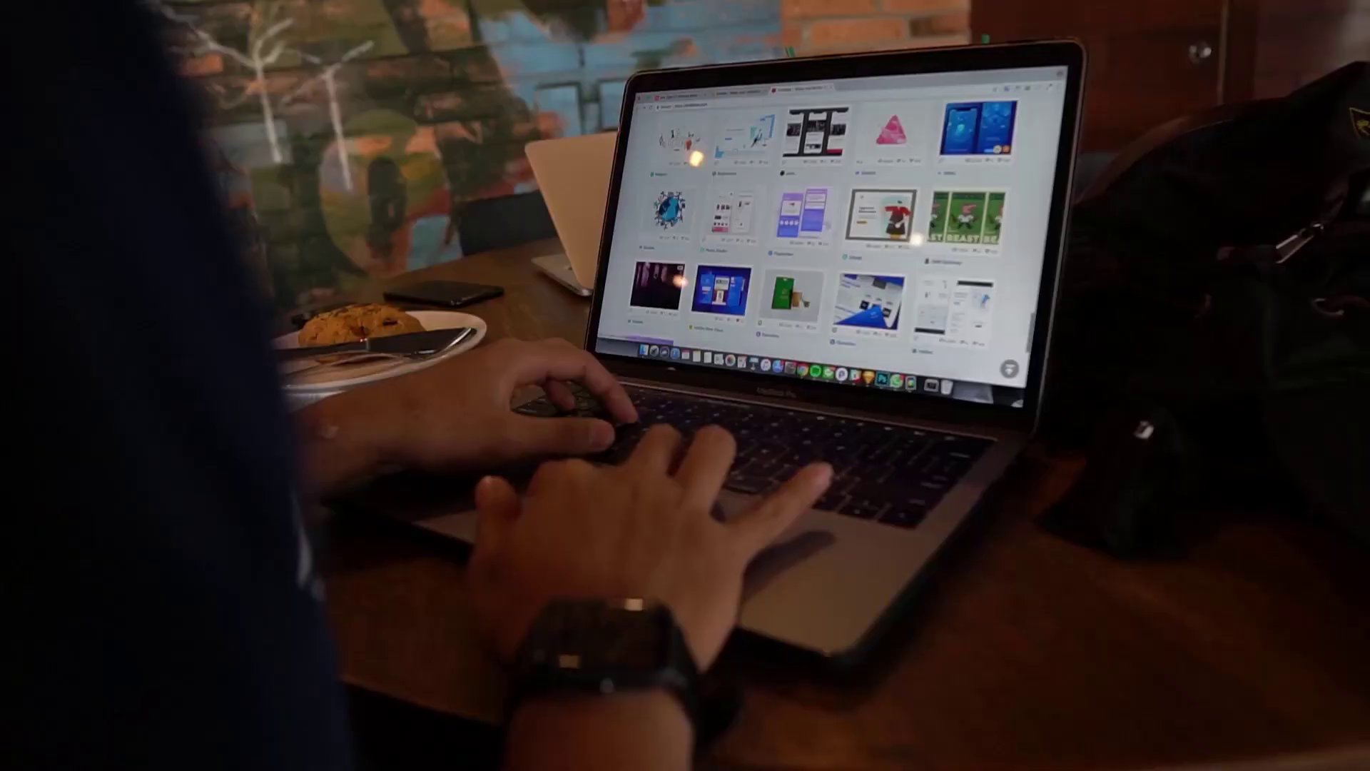
# Load square.com in Brave, reaching Square's 'Power your entire business.' homepage
pyautogui.scroll(-5, 820, 228)
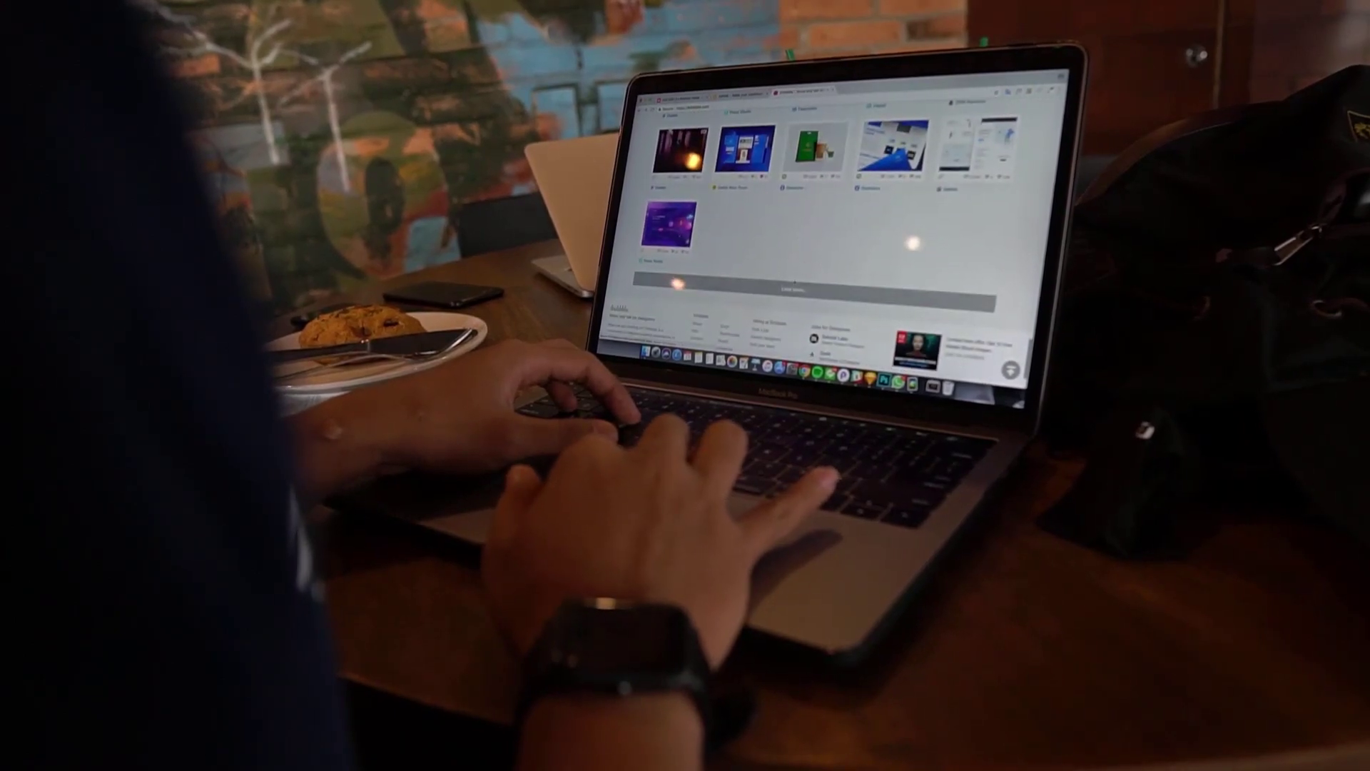
pyautogui.scroll(3, 821, 228)
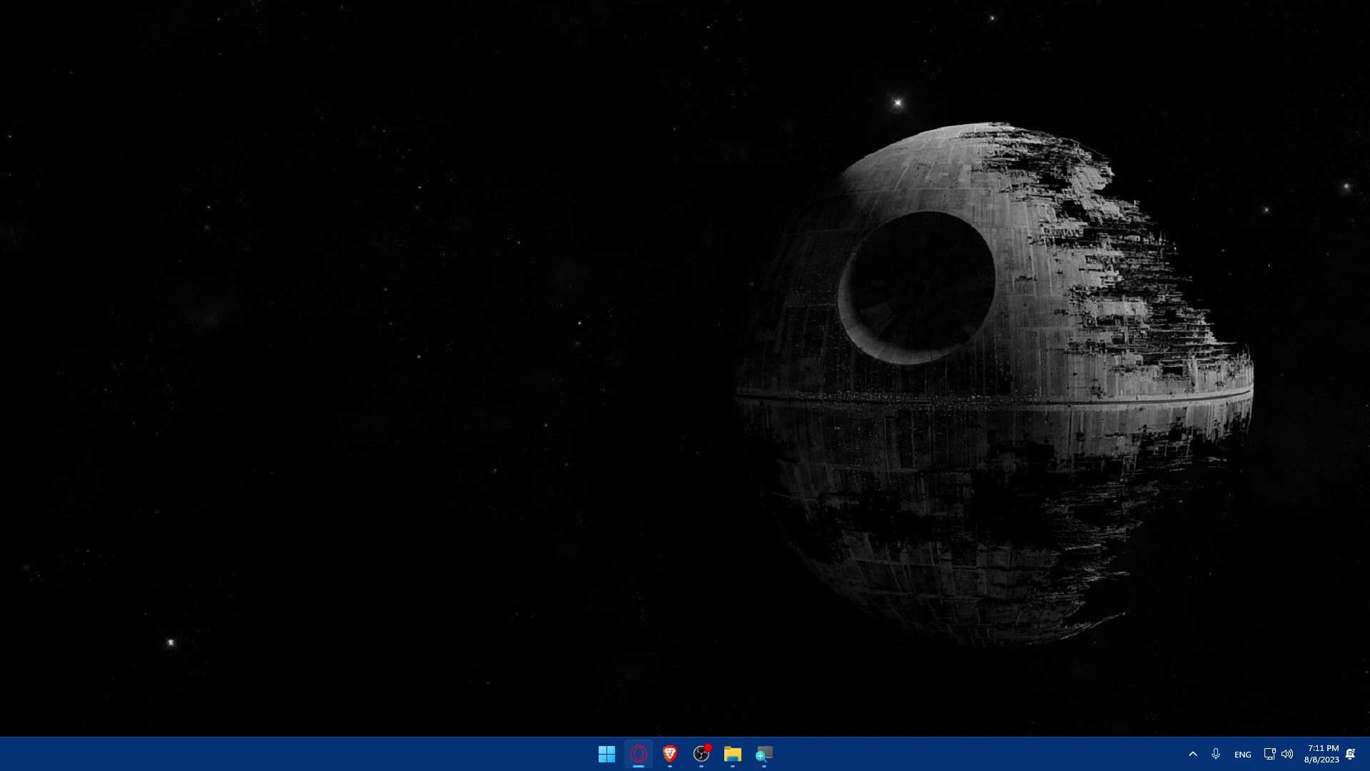
pyautogui.click(664, 757)
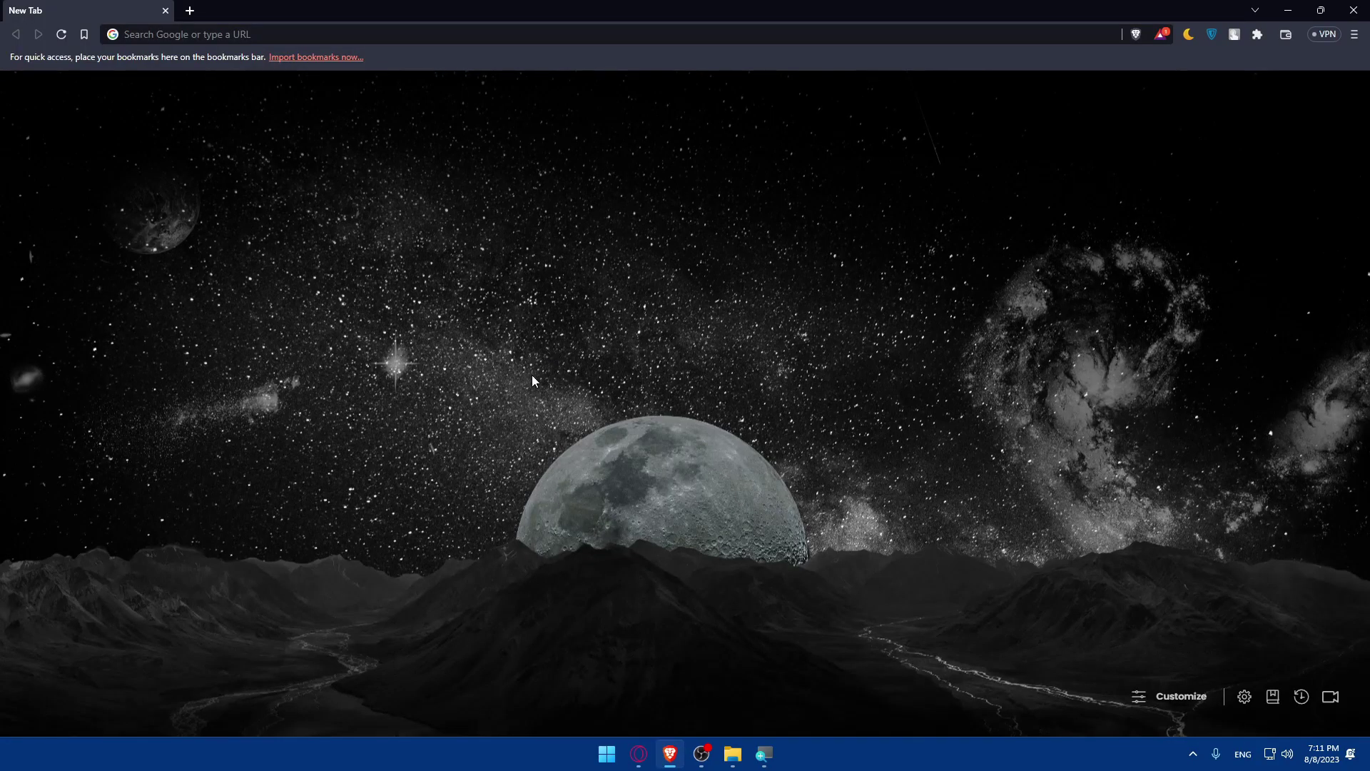
pyautogui.click(230, 29)
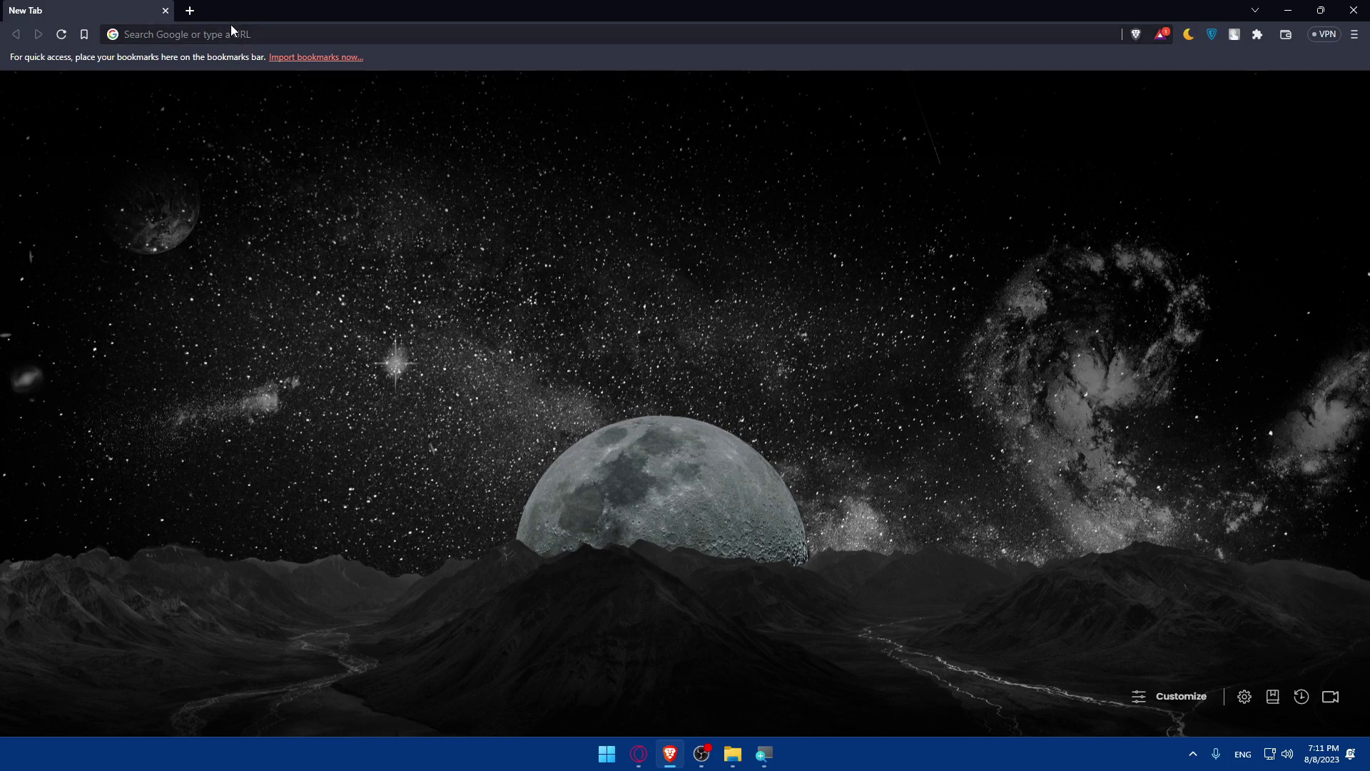
pyautogui.write('sqa')
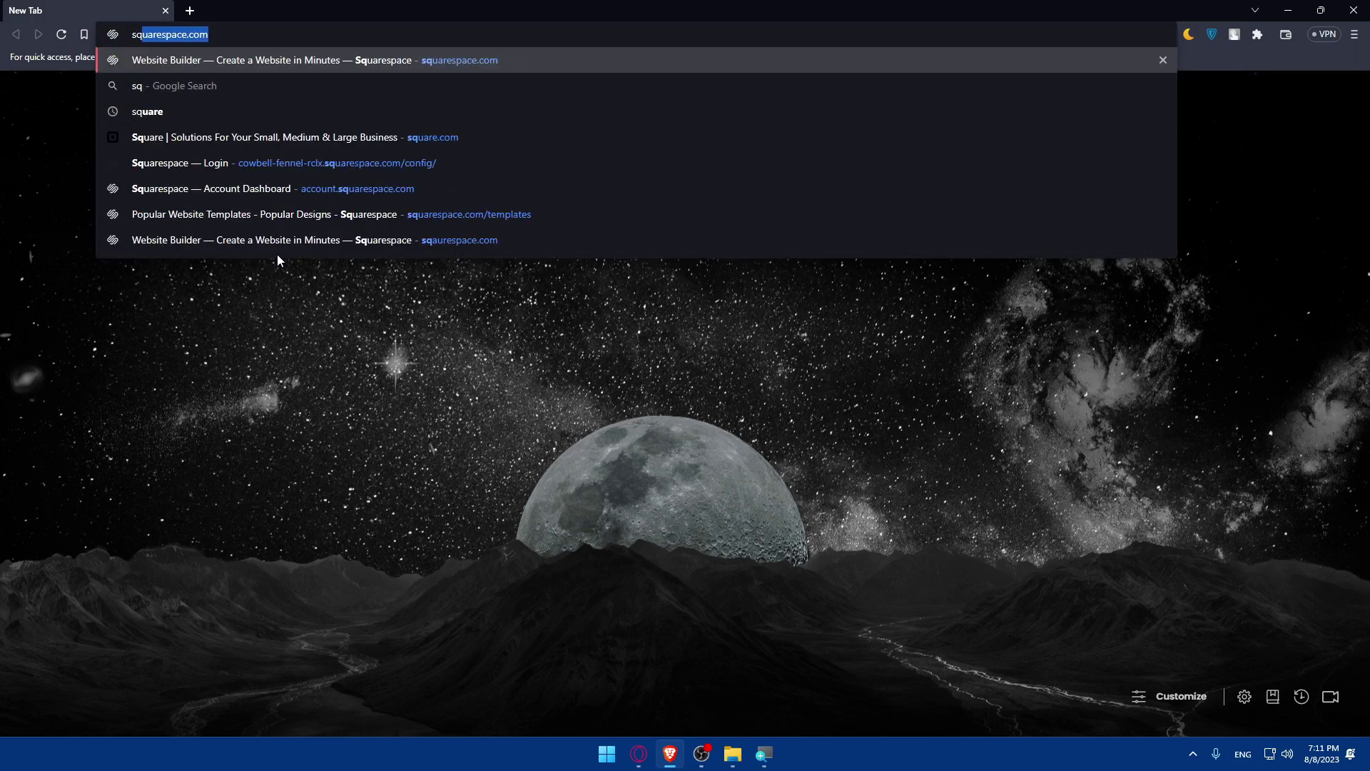
pyautogui.press('BackSpace')
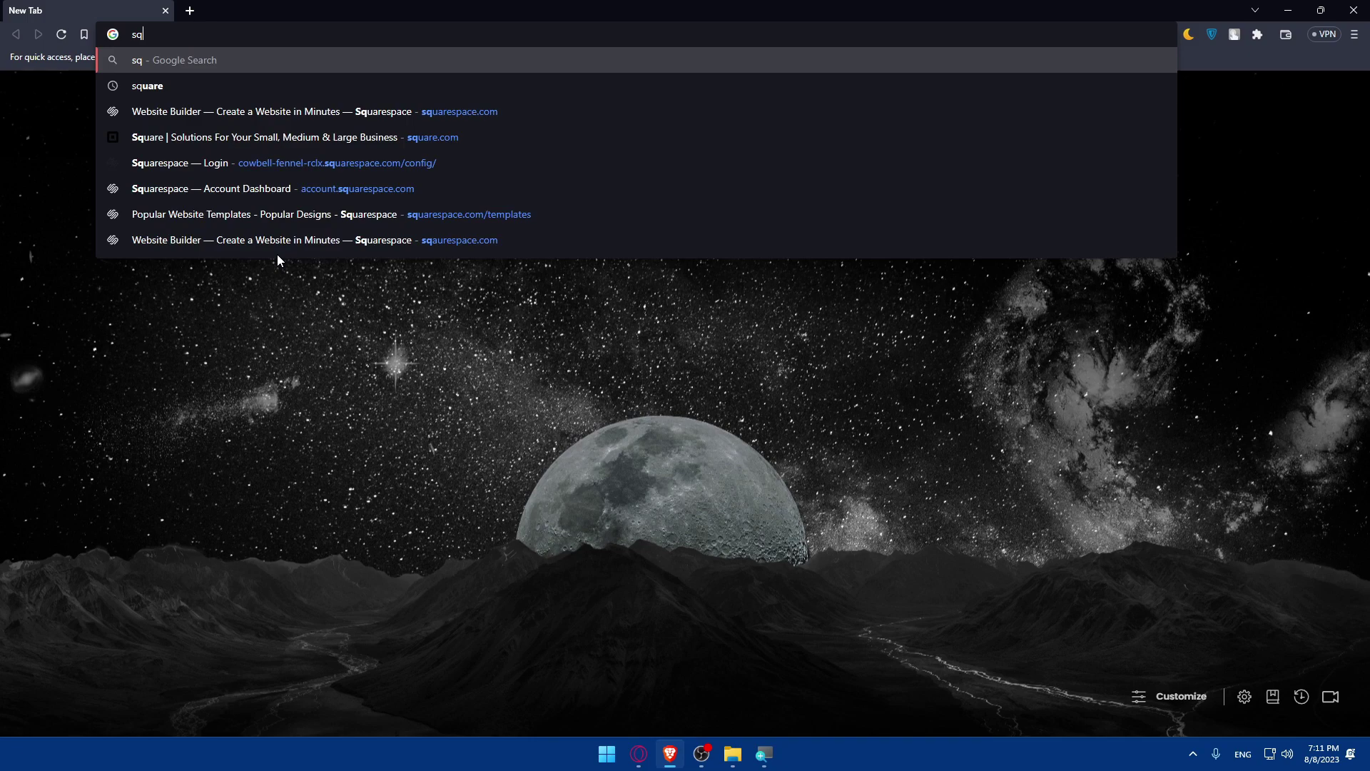
pyautogui.write('uare.com')
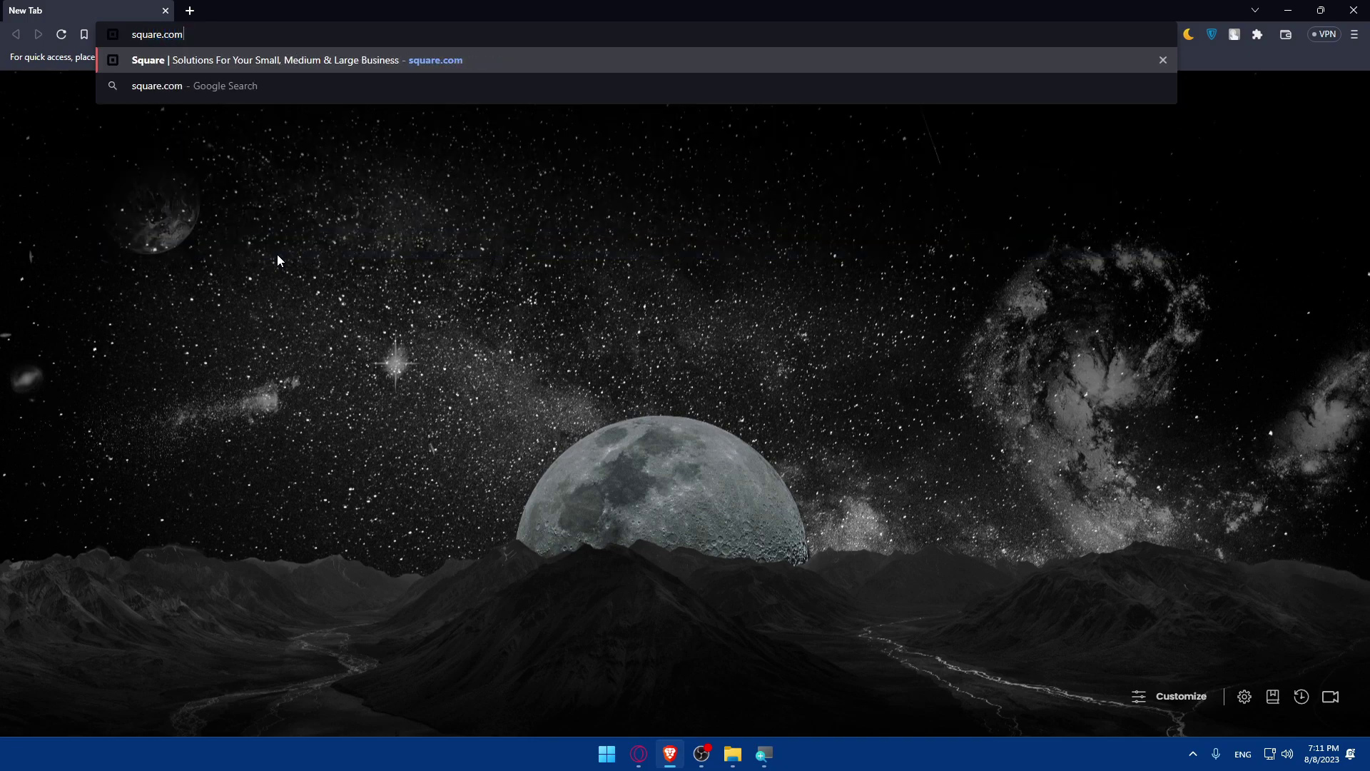
pyautogui.press('Return')
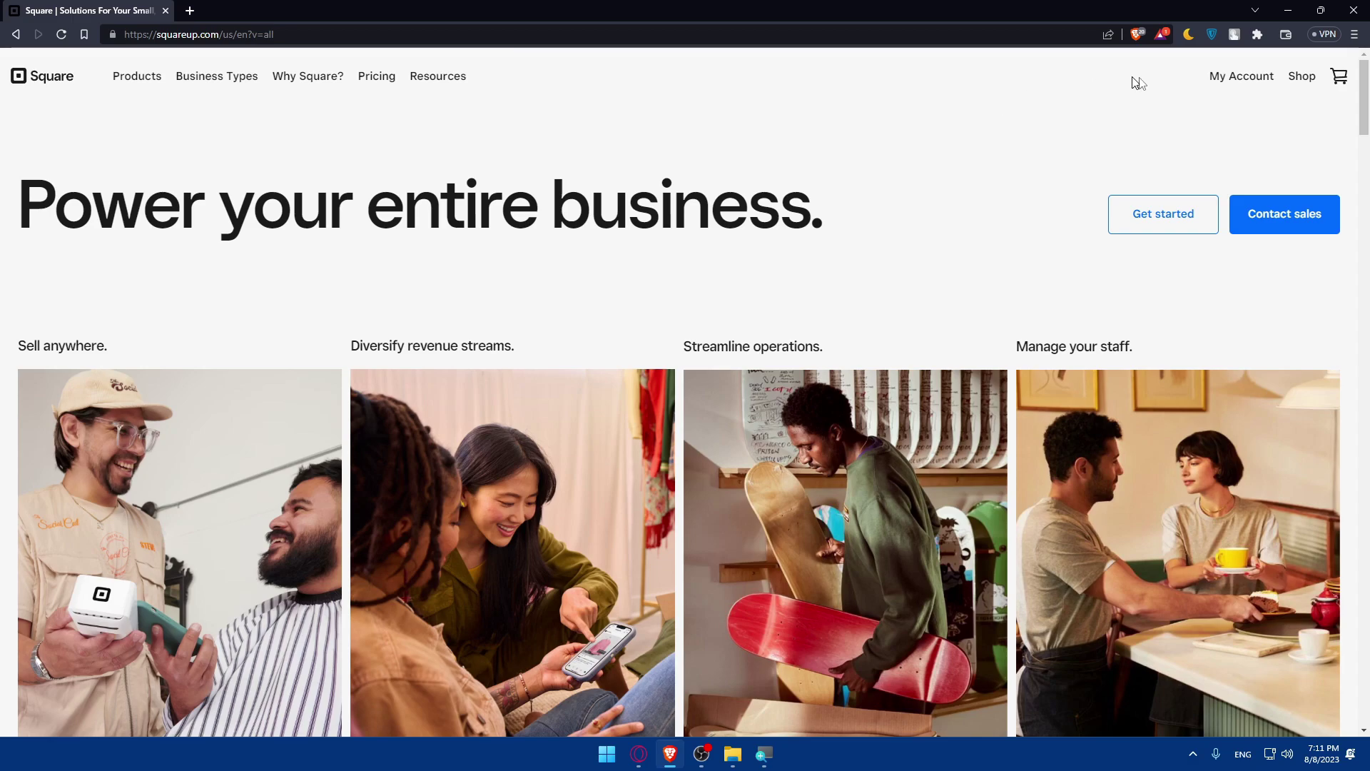
pyautogui.moveTo(1234, 89)
pyautogui.click(303, 76)
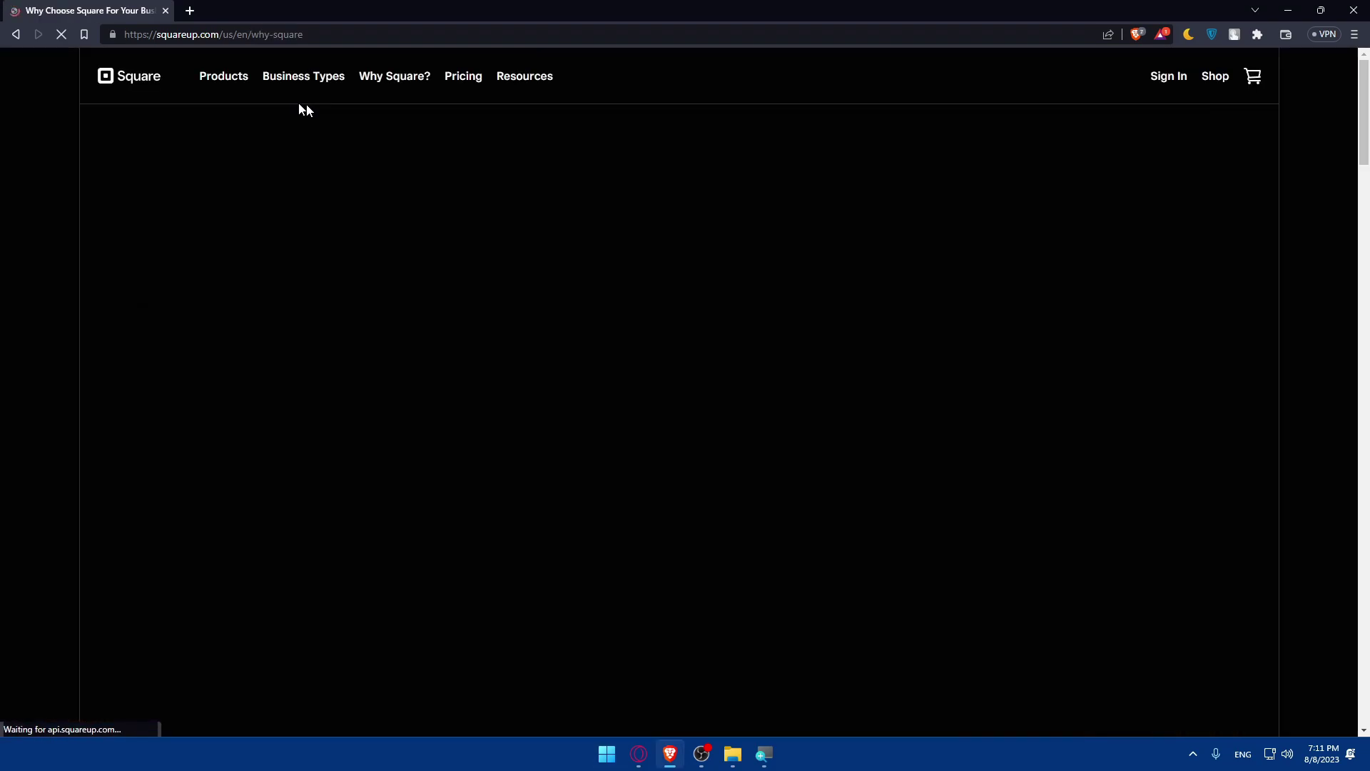
pyautogui.hotkey('alt', 'Left')
pyautogui.rightClick(322, 87)
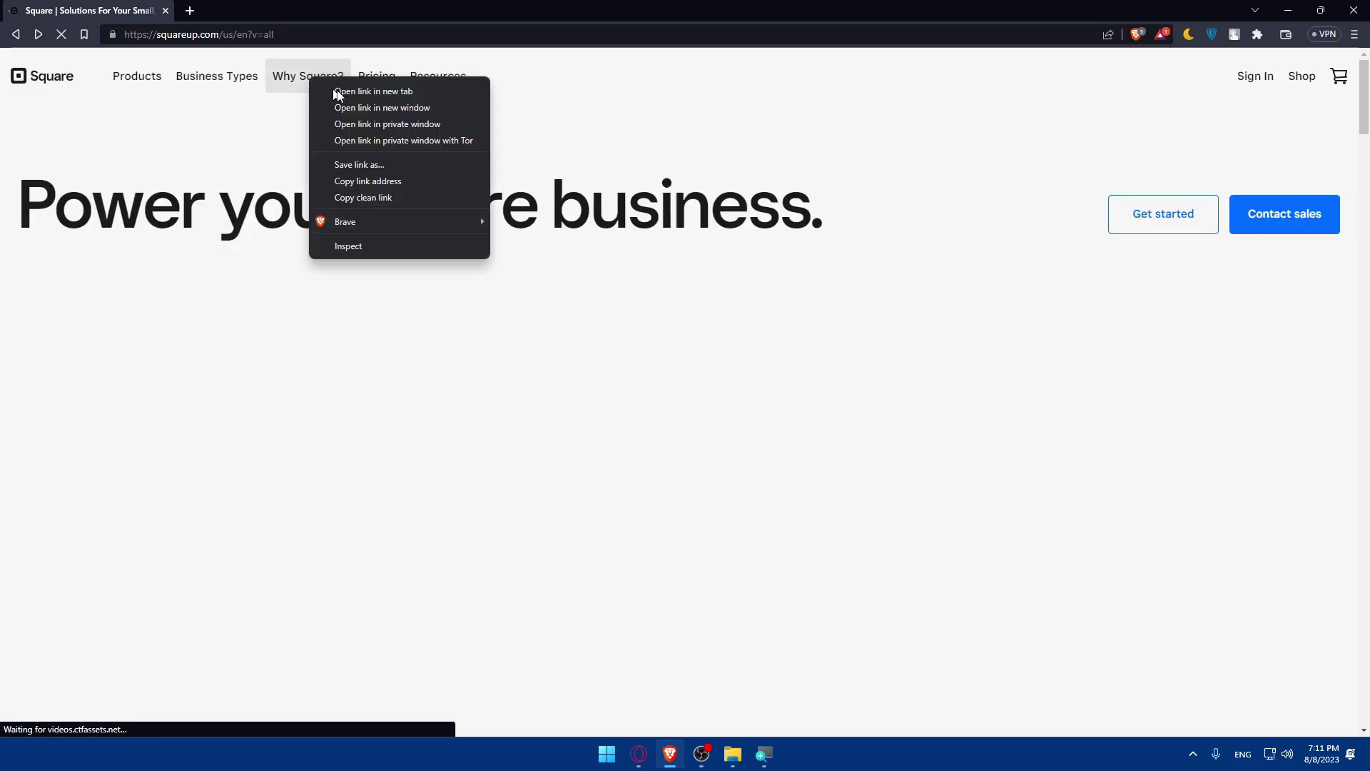
pyautogui.click(339, 93)
pyautogui.scroll(-20, 467, 251)
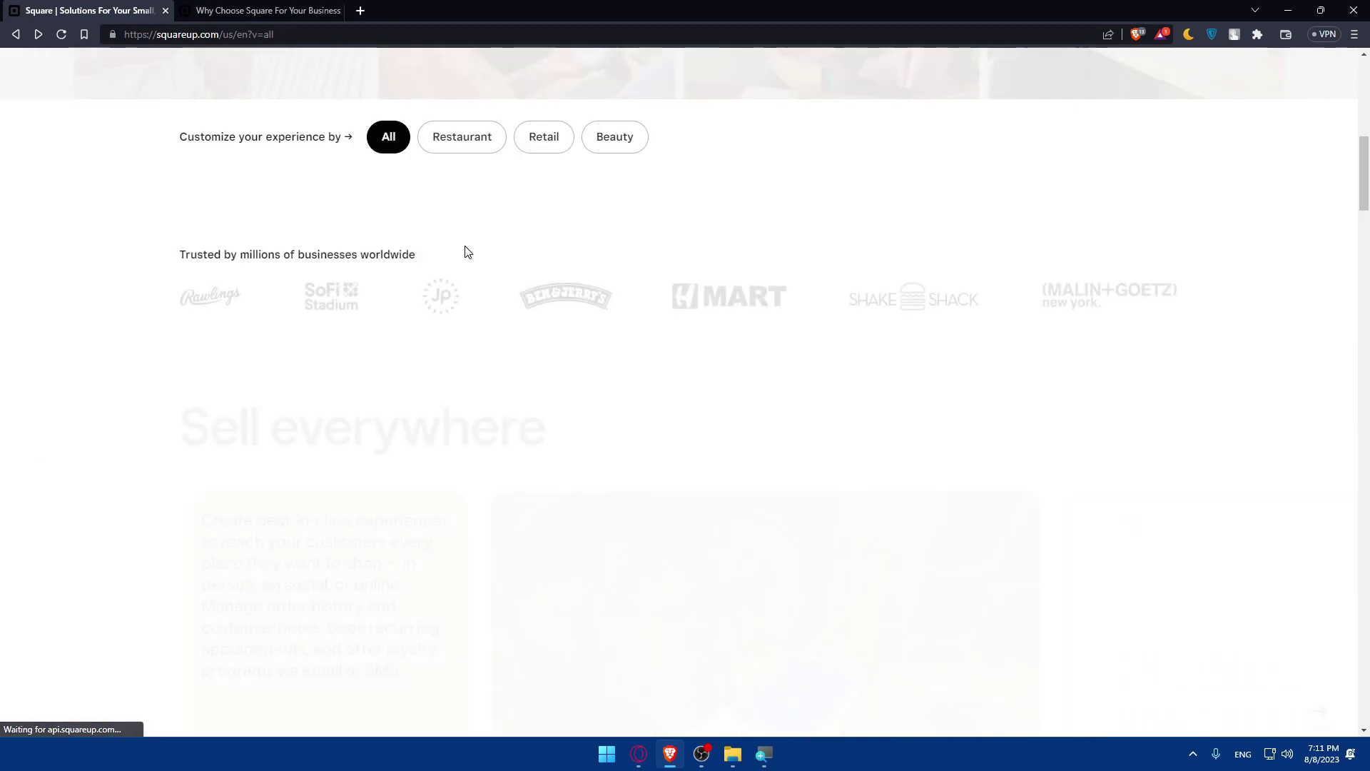
pyautogui.scroll(-15, 467, 252)
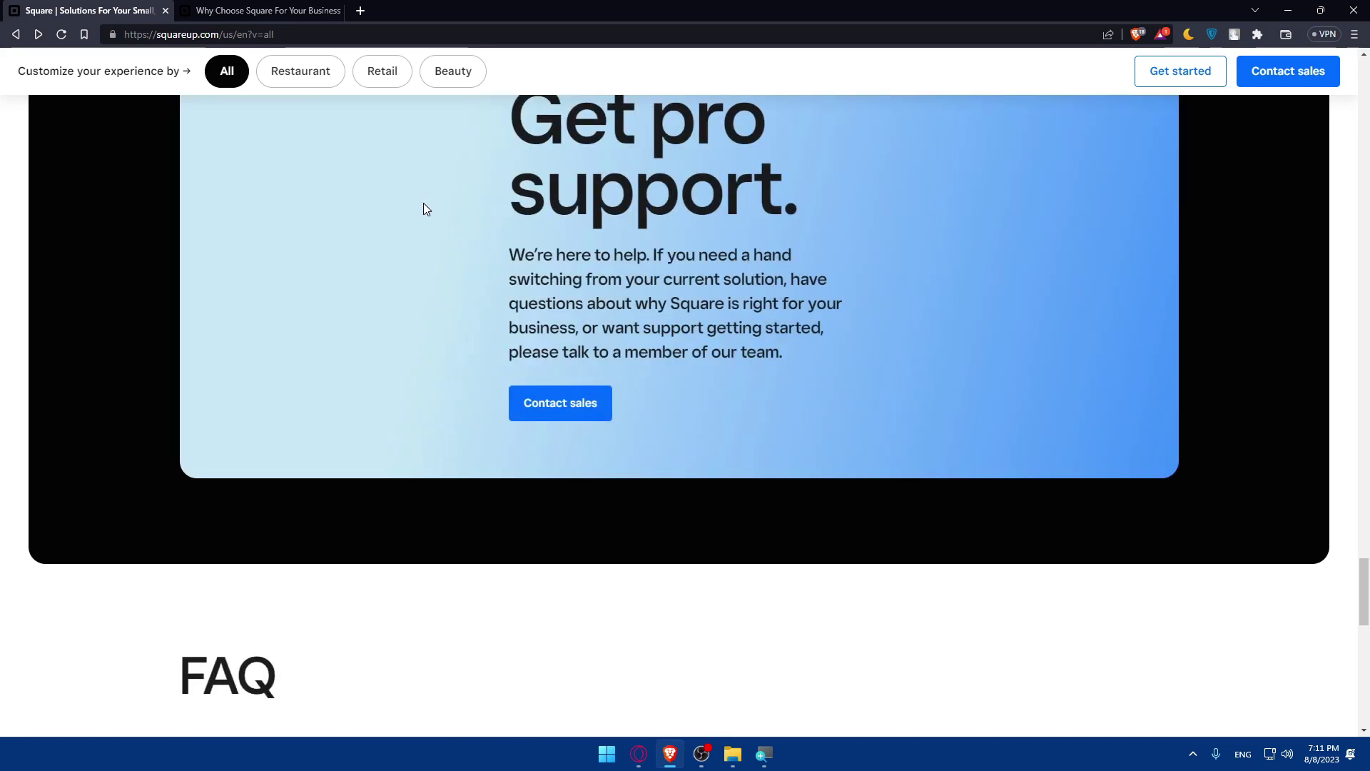
pyautogui.scroll(5, 422, 204)
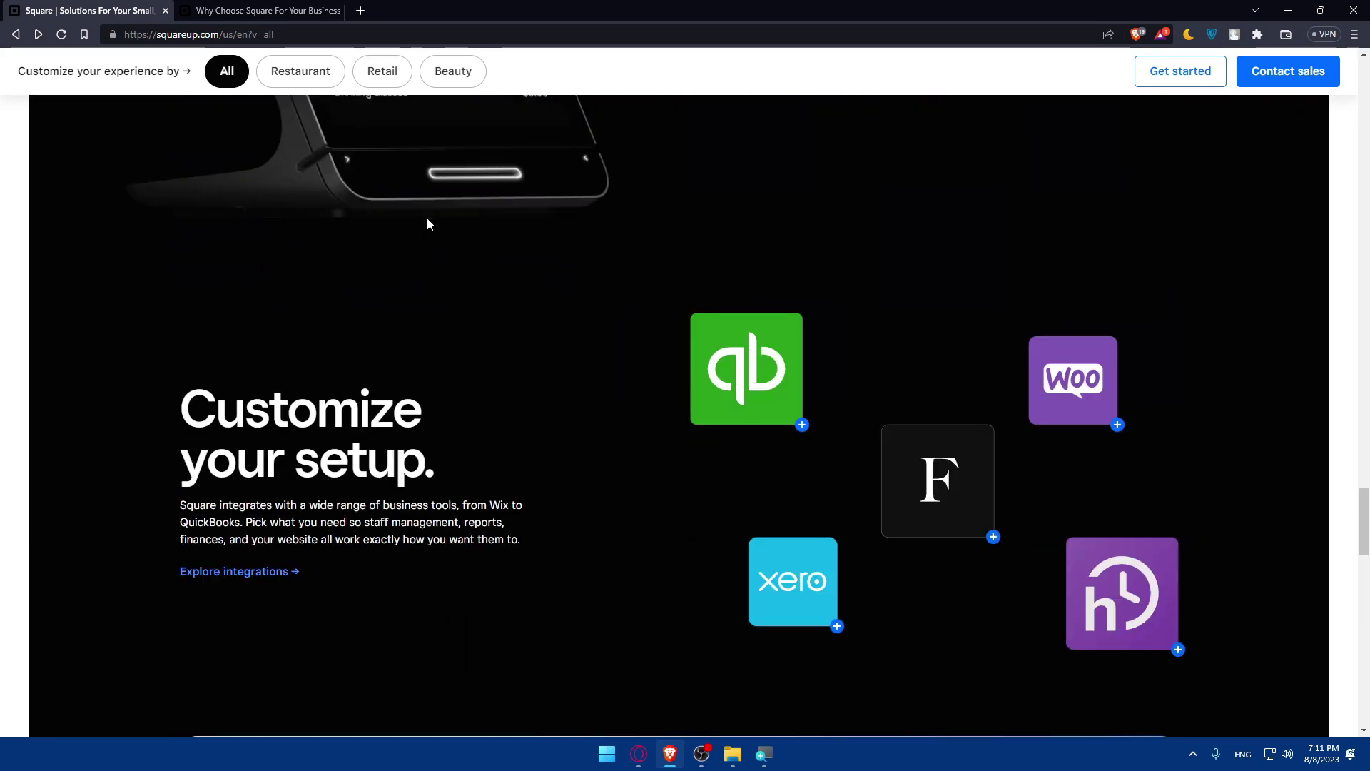
pyautogui.scroll(-10, 427, 217)
pyautogui.scroll(13, 426, 216)
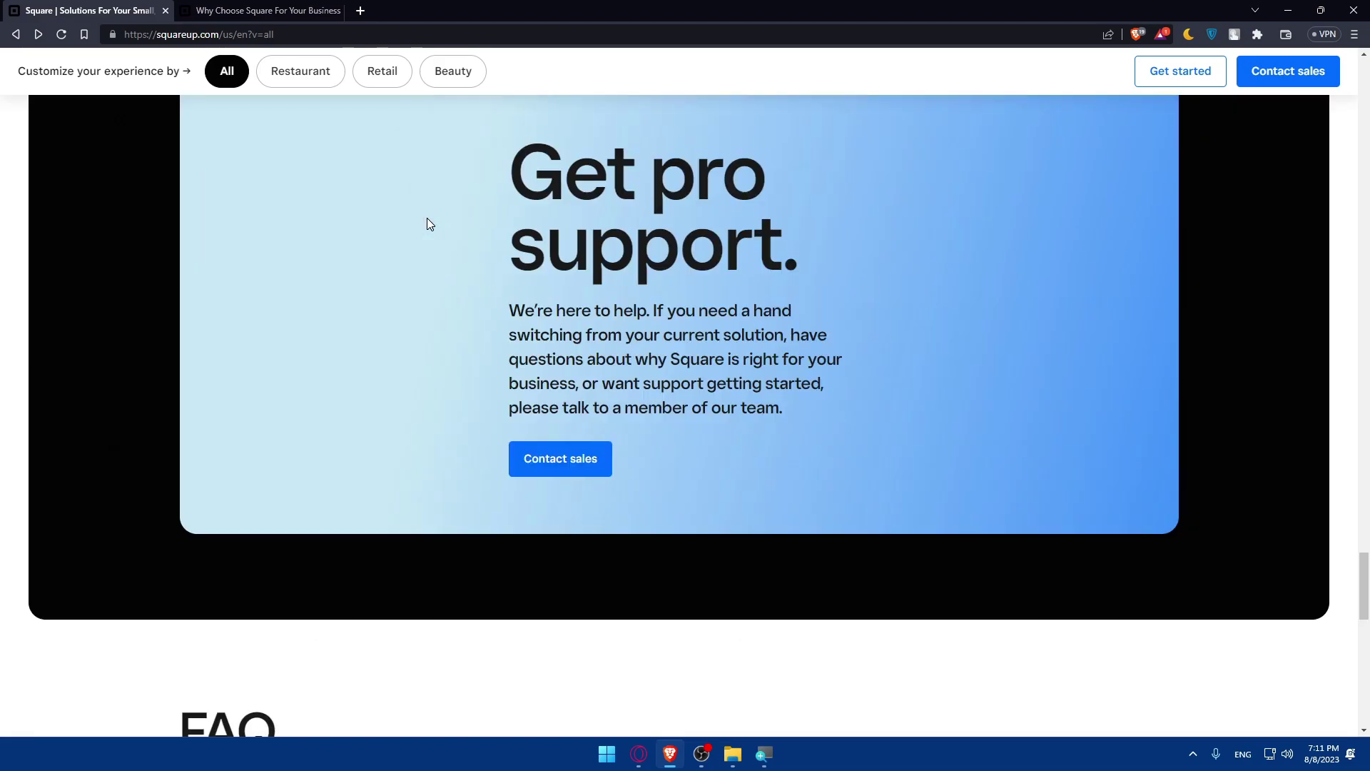
pyautogui.click(272, 10)
pyautogui.moveTo(304, 76)
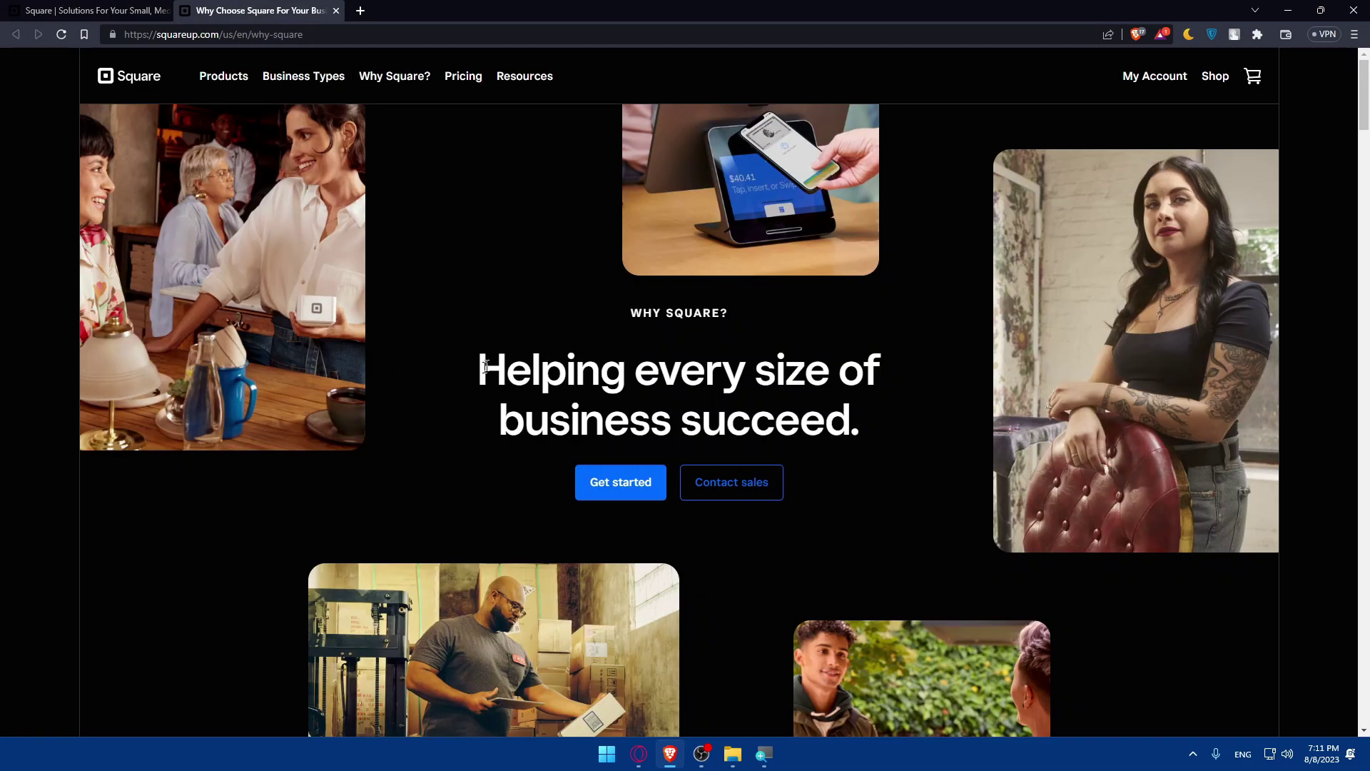
pyautogui.scroll(-15, 659, 360)
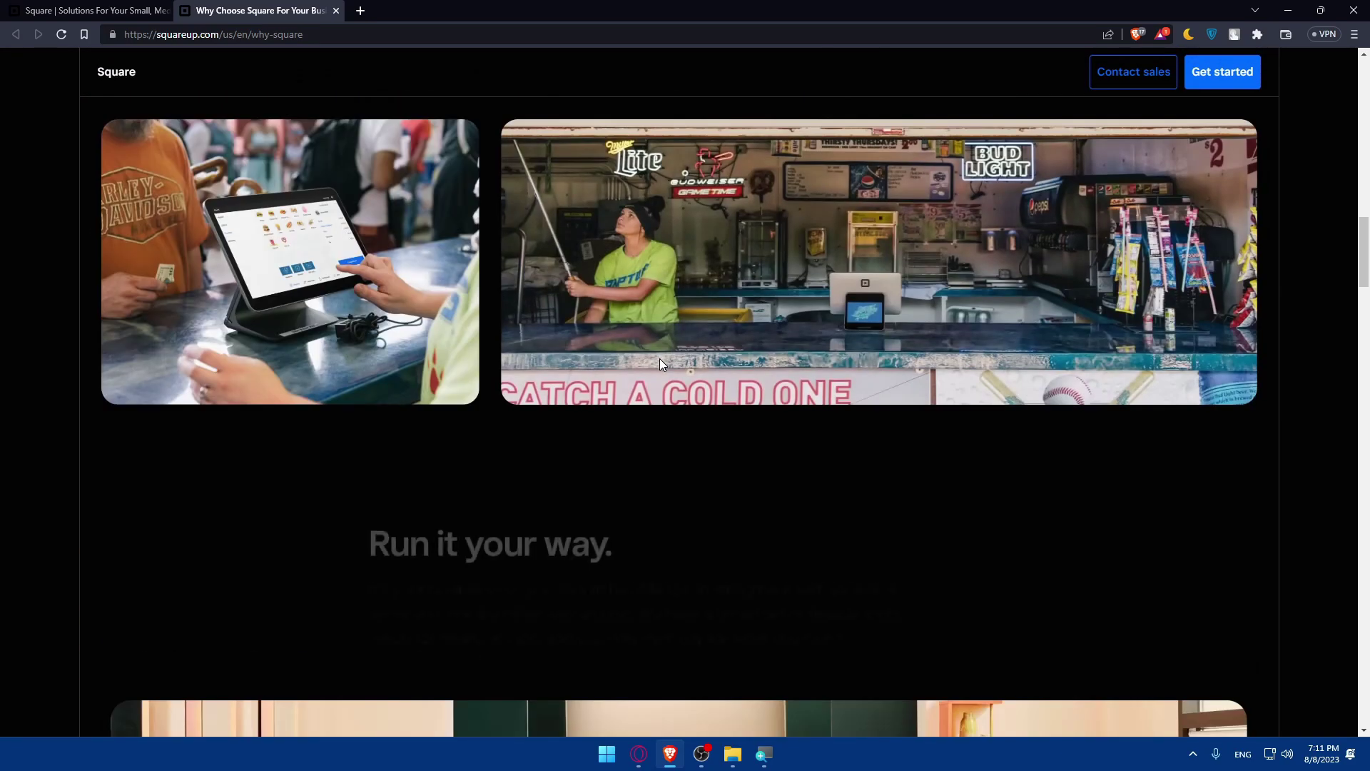
pyautogui.scroll(-20, 660, 360)
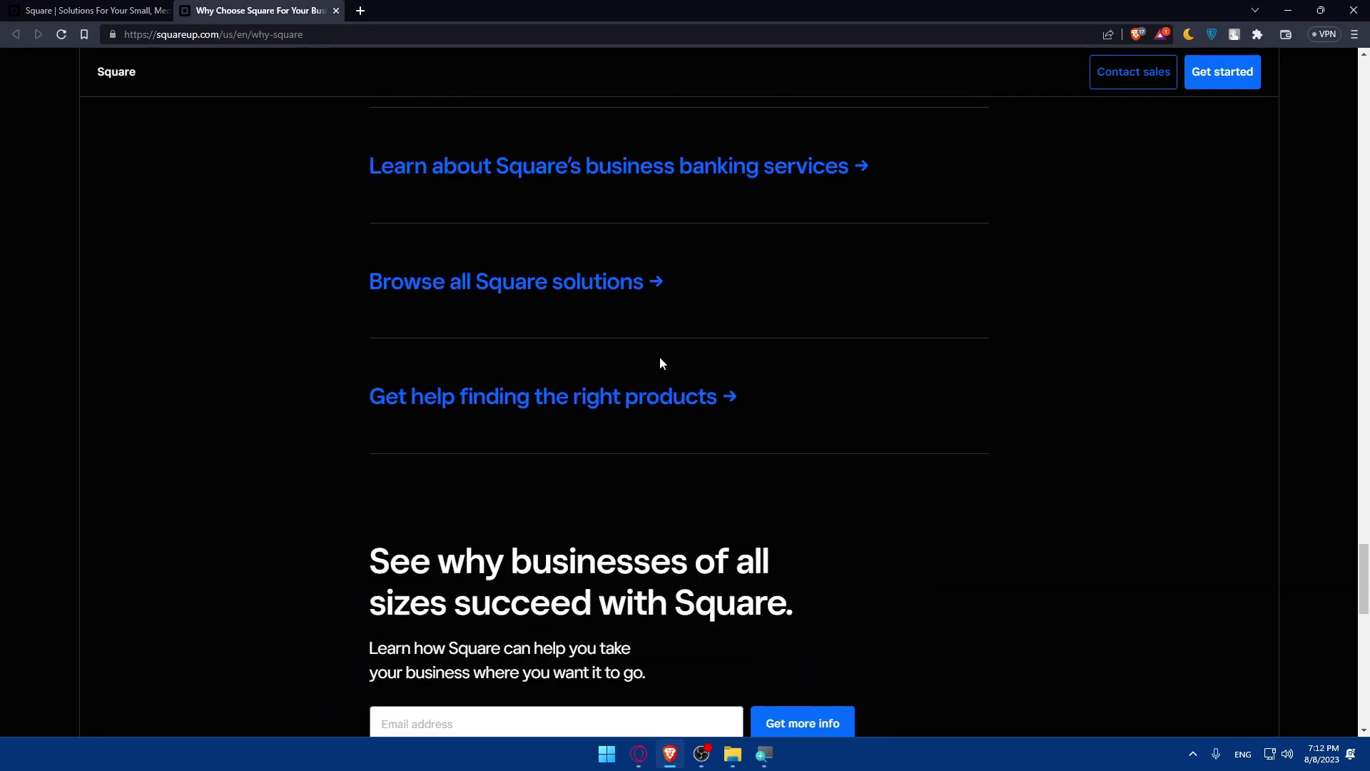
pyautogui.scroll(20, 659, 361)
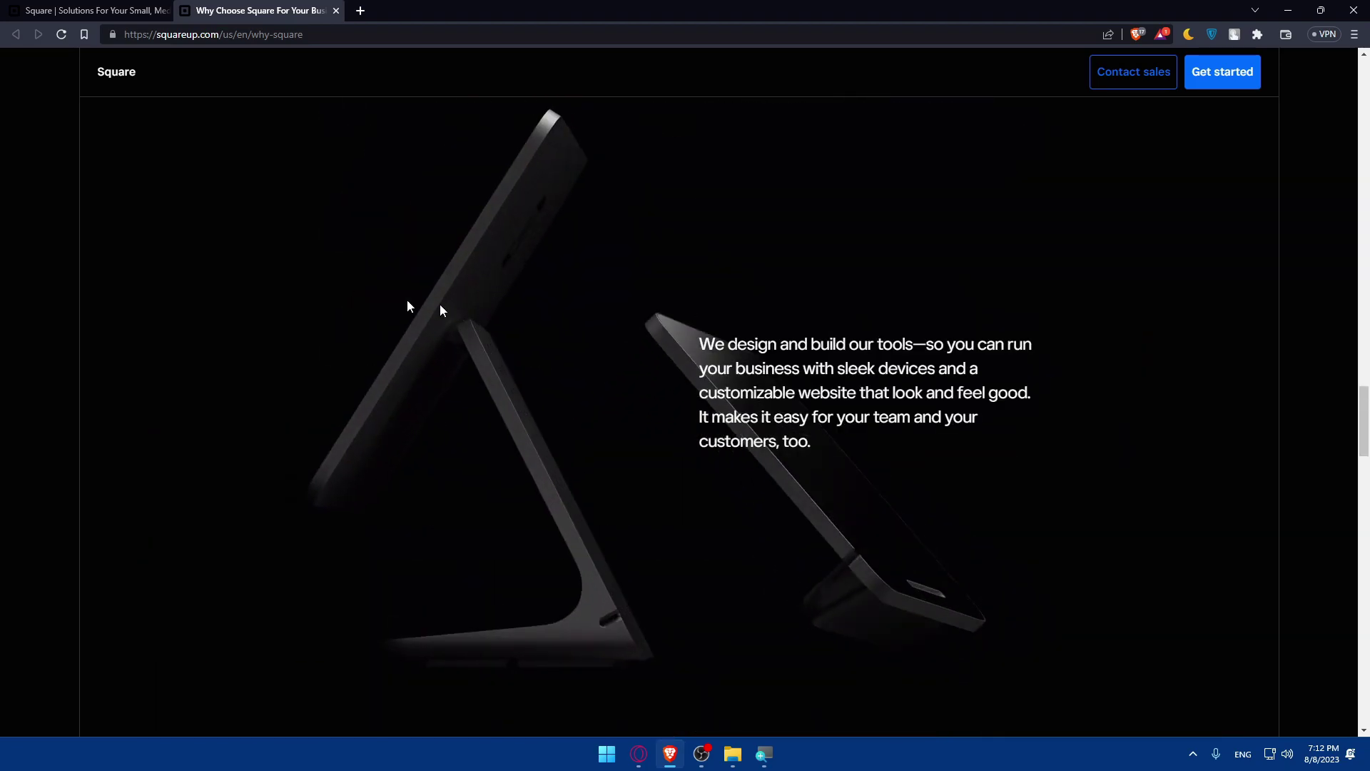
# Close the Why Choose Square tab and open Dashboard from the My Account menu
pyautogui.click(335, 11)
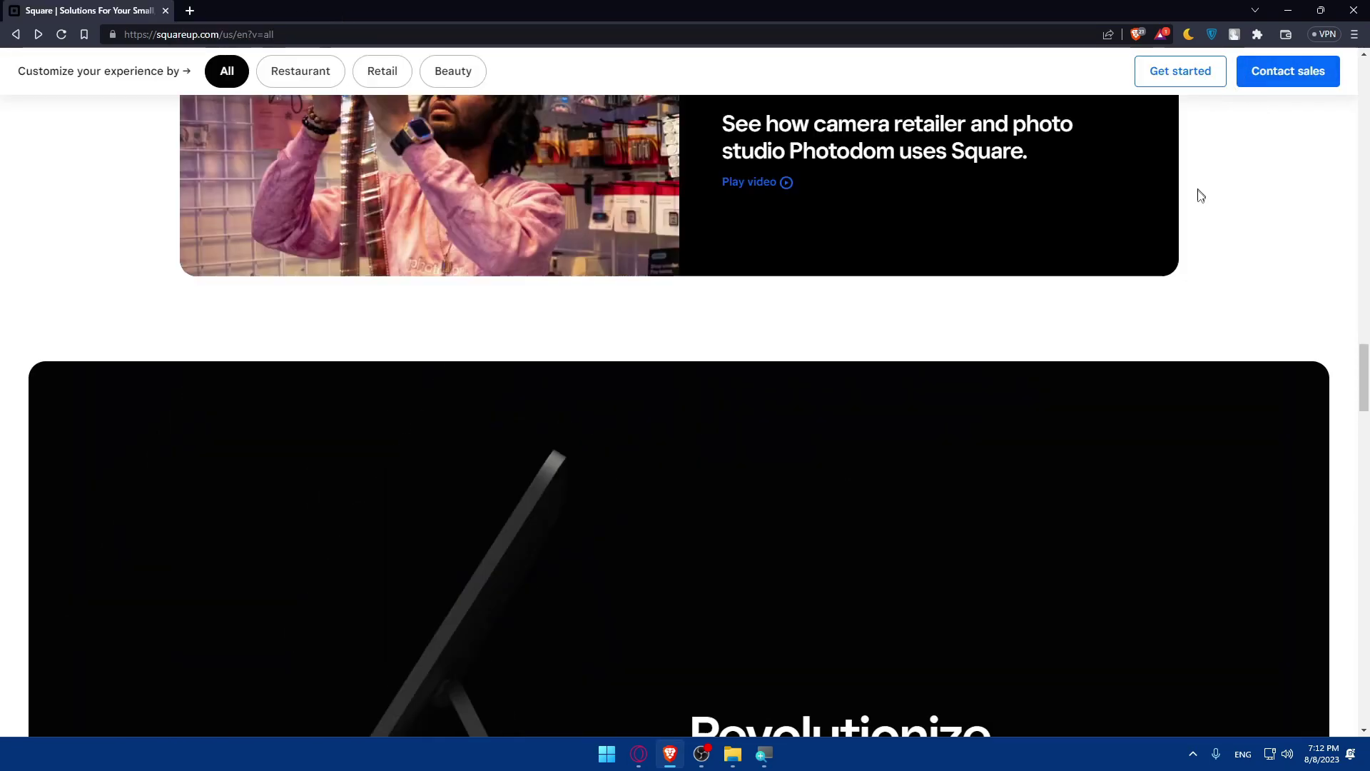
pyautogui.scroll(15, 1201, 196)
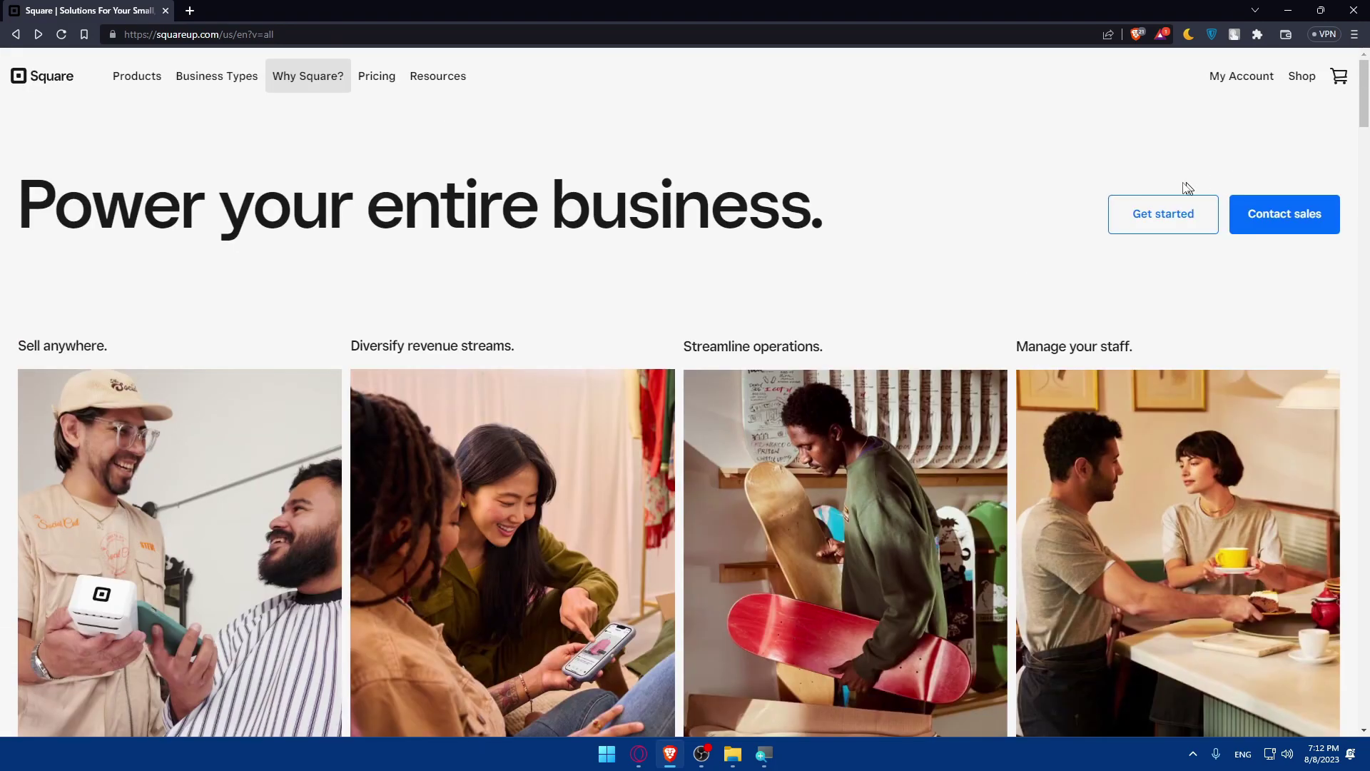
pyautogui.moveTo(1241, 74)
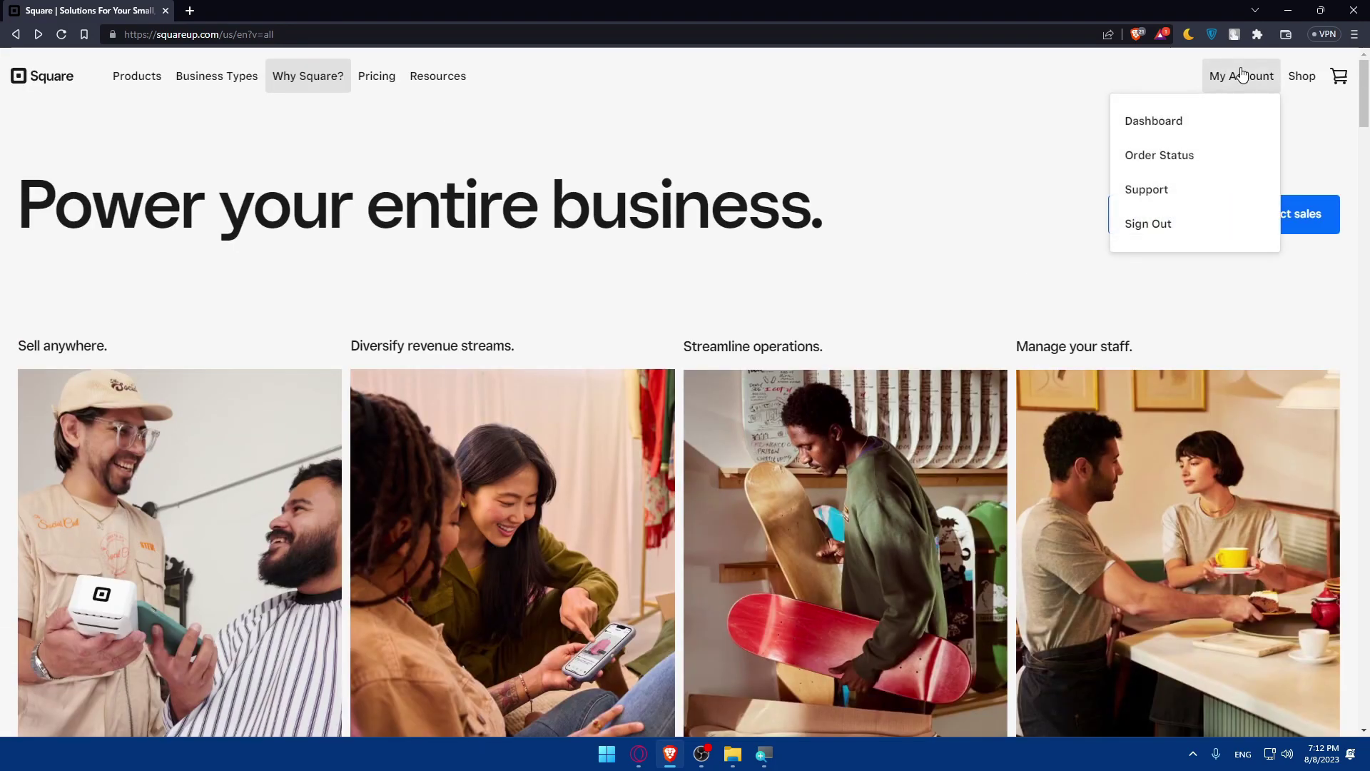
pyautogui.click(1154, 121)
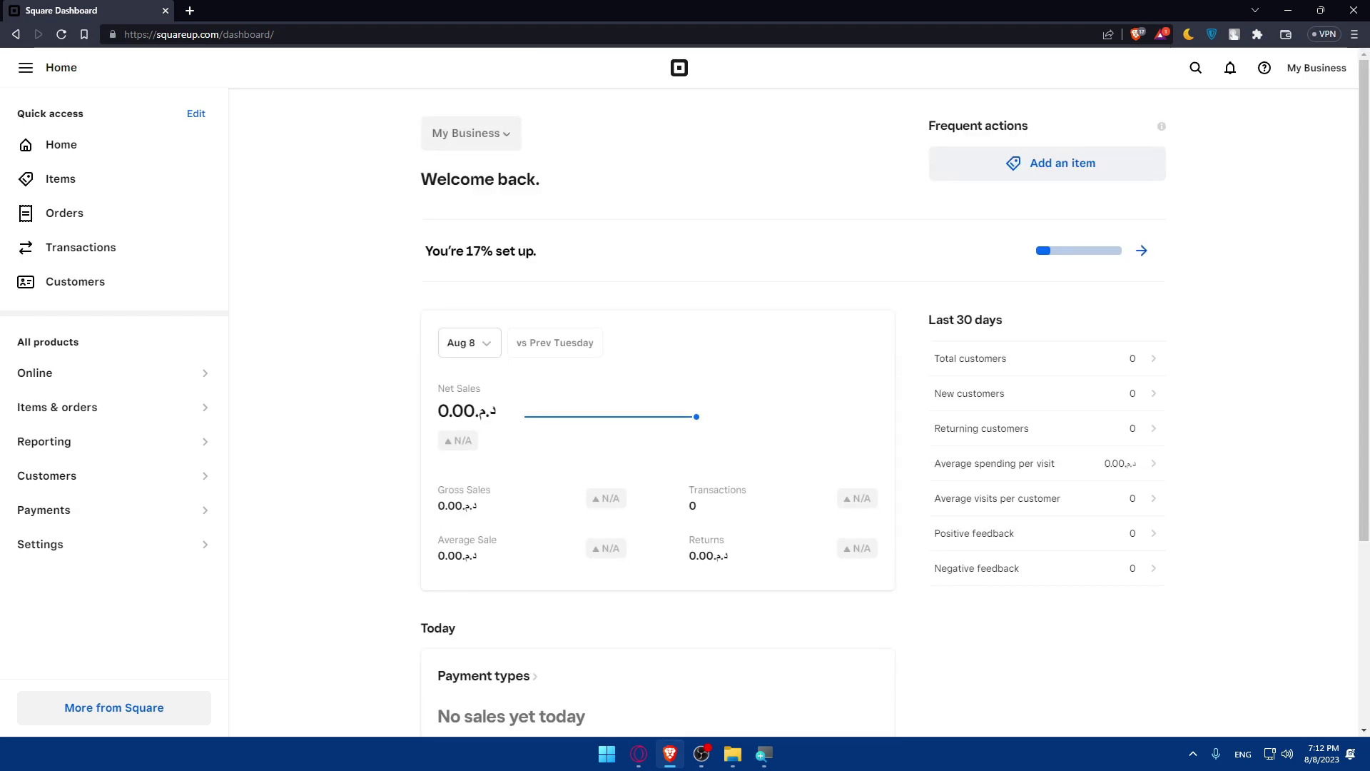
# Load wordpress.com in a new tab to reach the test site's My Home page
pyautogui.click(196, 13)
pyautogui.write('wi')
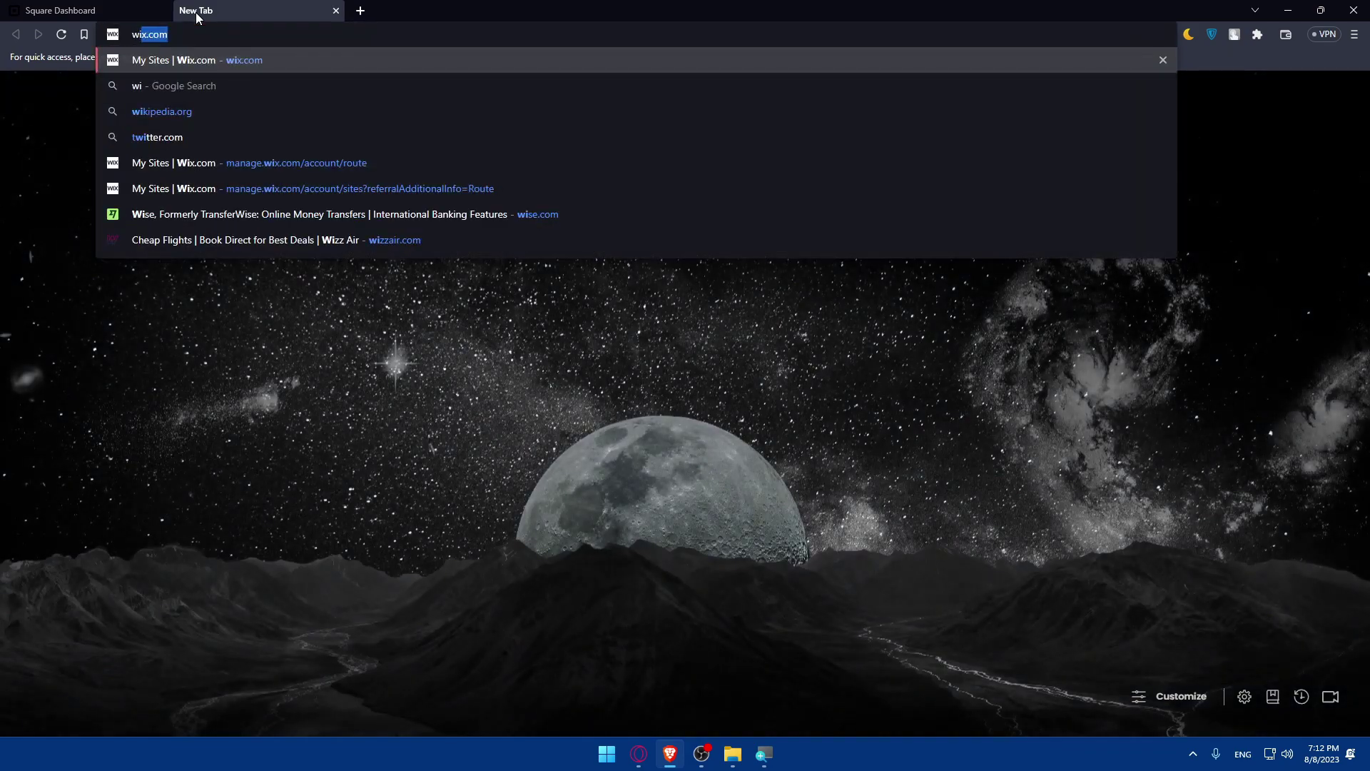
pyautogui.write('or')
pyautogui.press('Return')
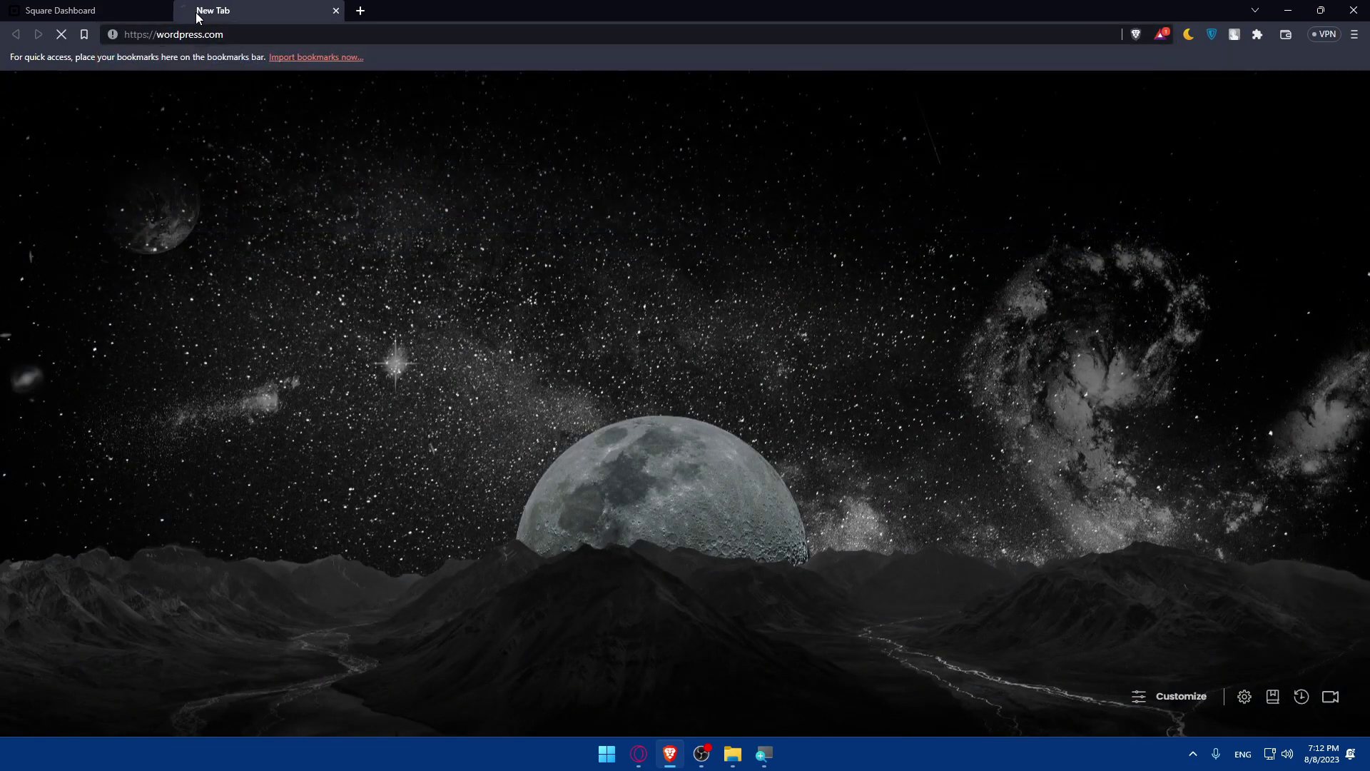
pyautogui.click(361, 12)
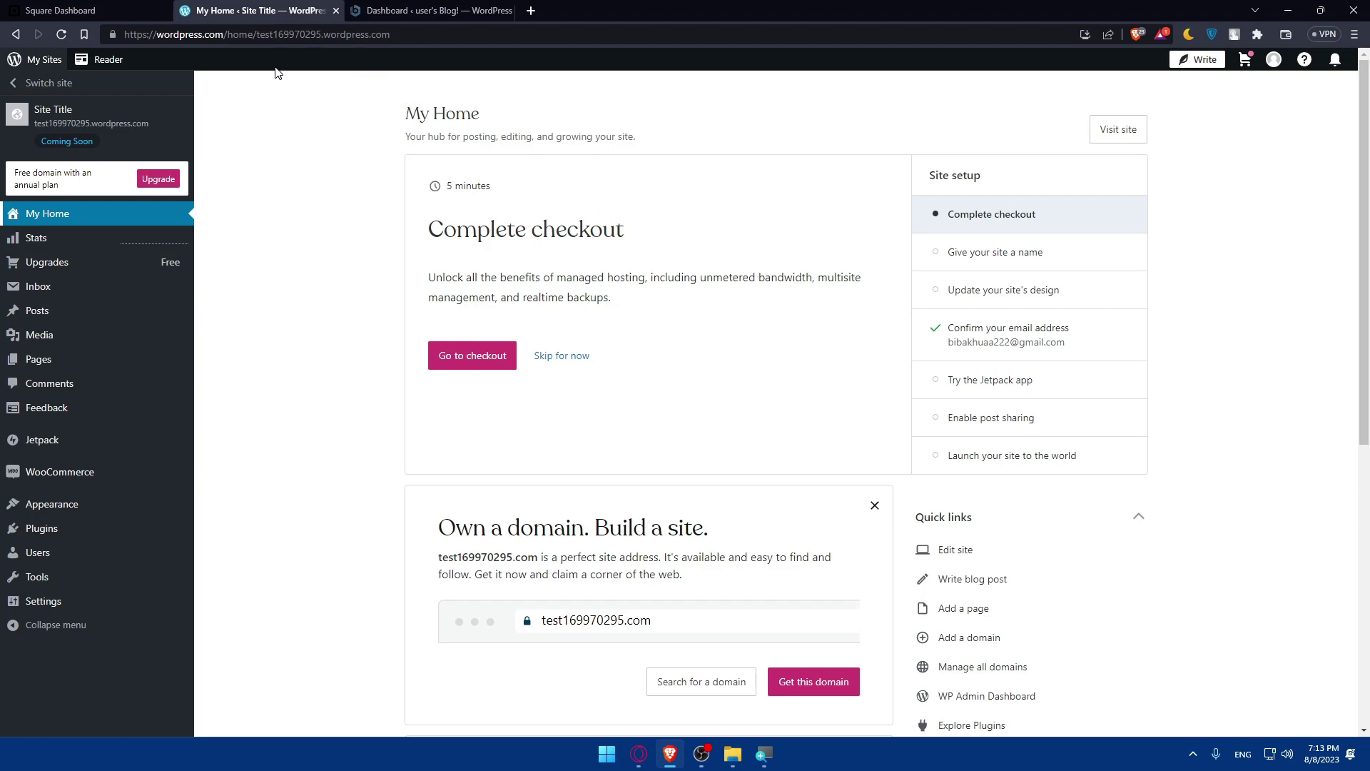
# Search the Square App Marketplace for 'wordpr' and open the $25.00/month WordPress.com app listing
pyautogui.click(87, 12)
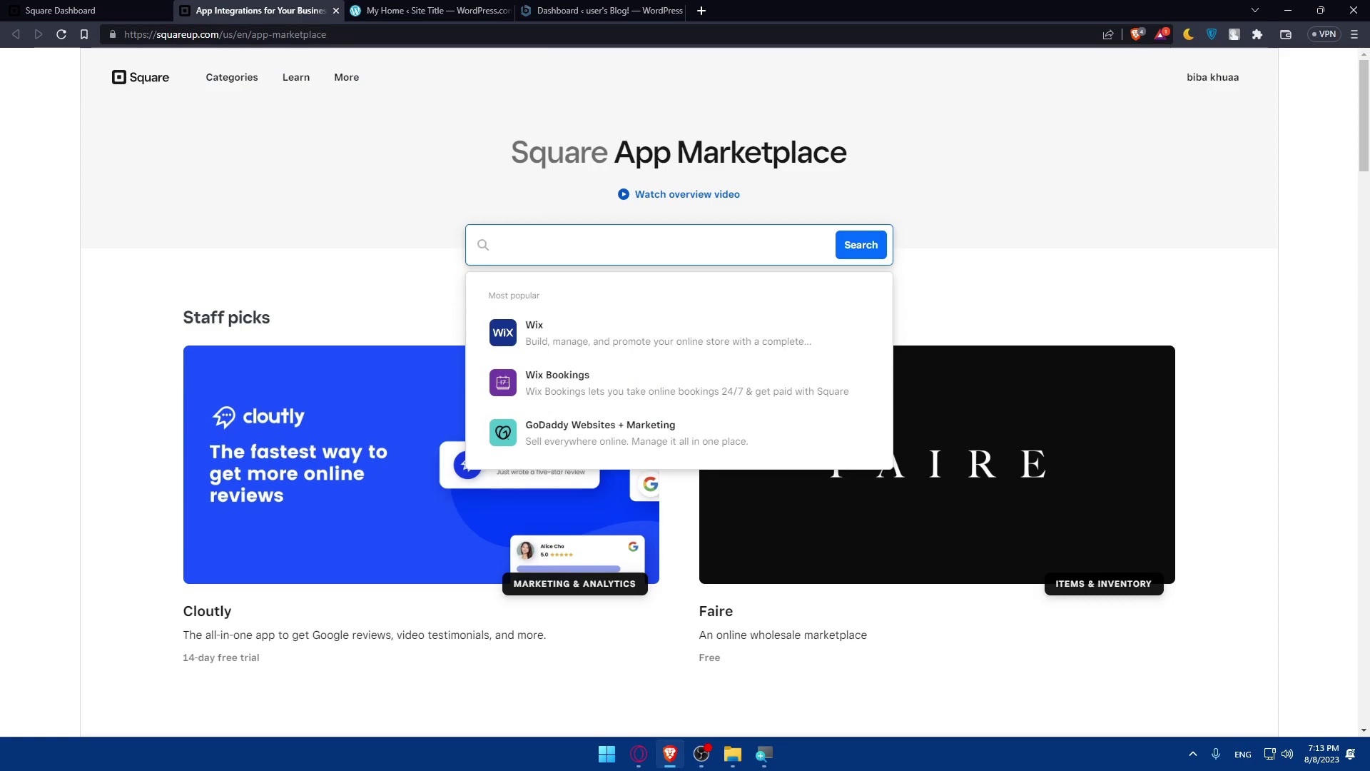
pyautogui.write('word')
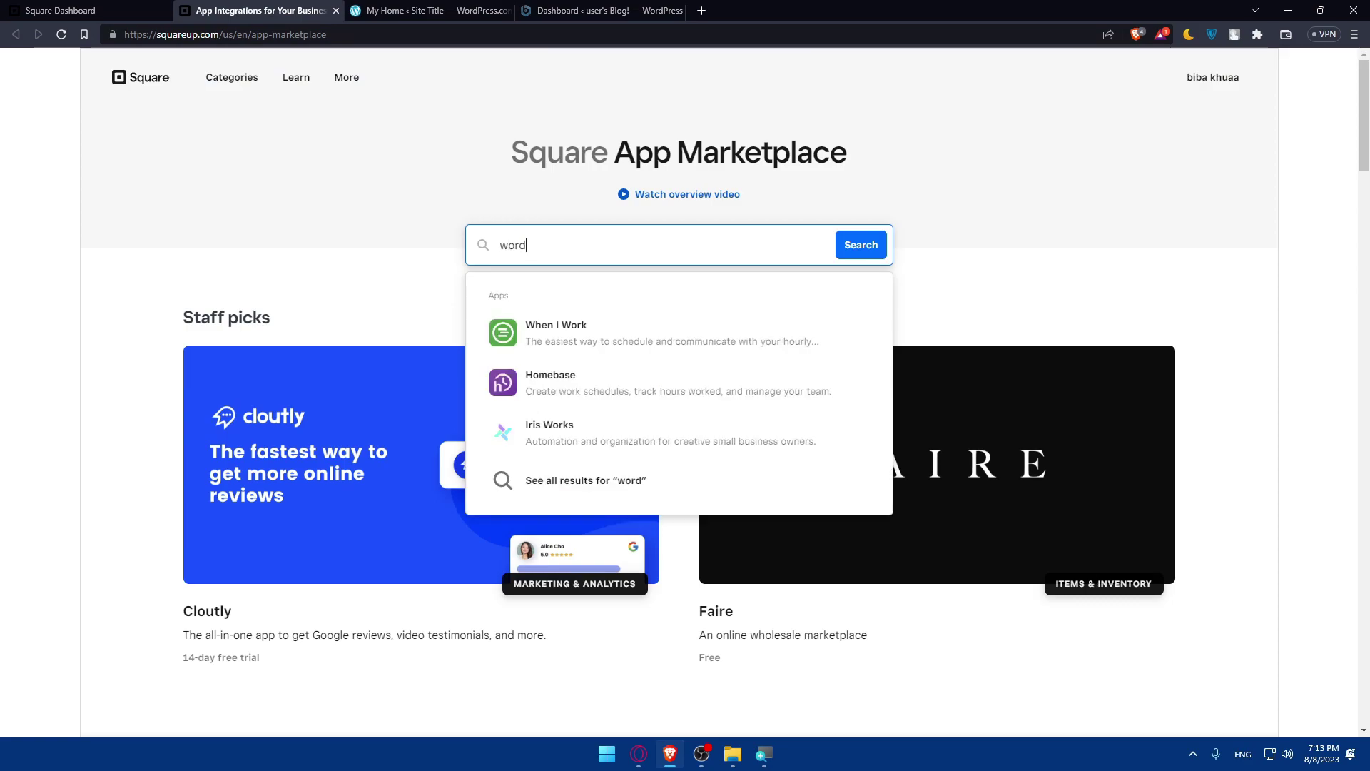
pyautogui.write('press')
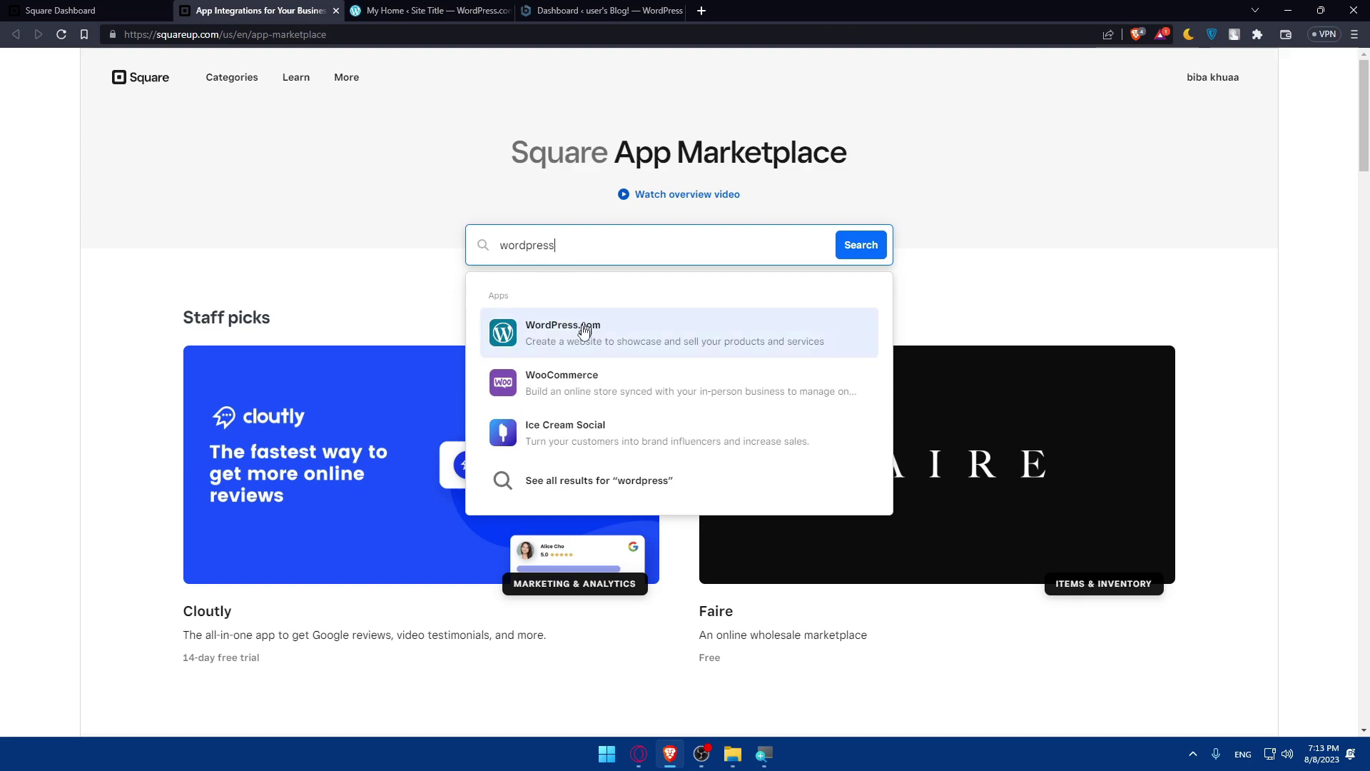
pyautogui.press('BackSpace')
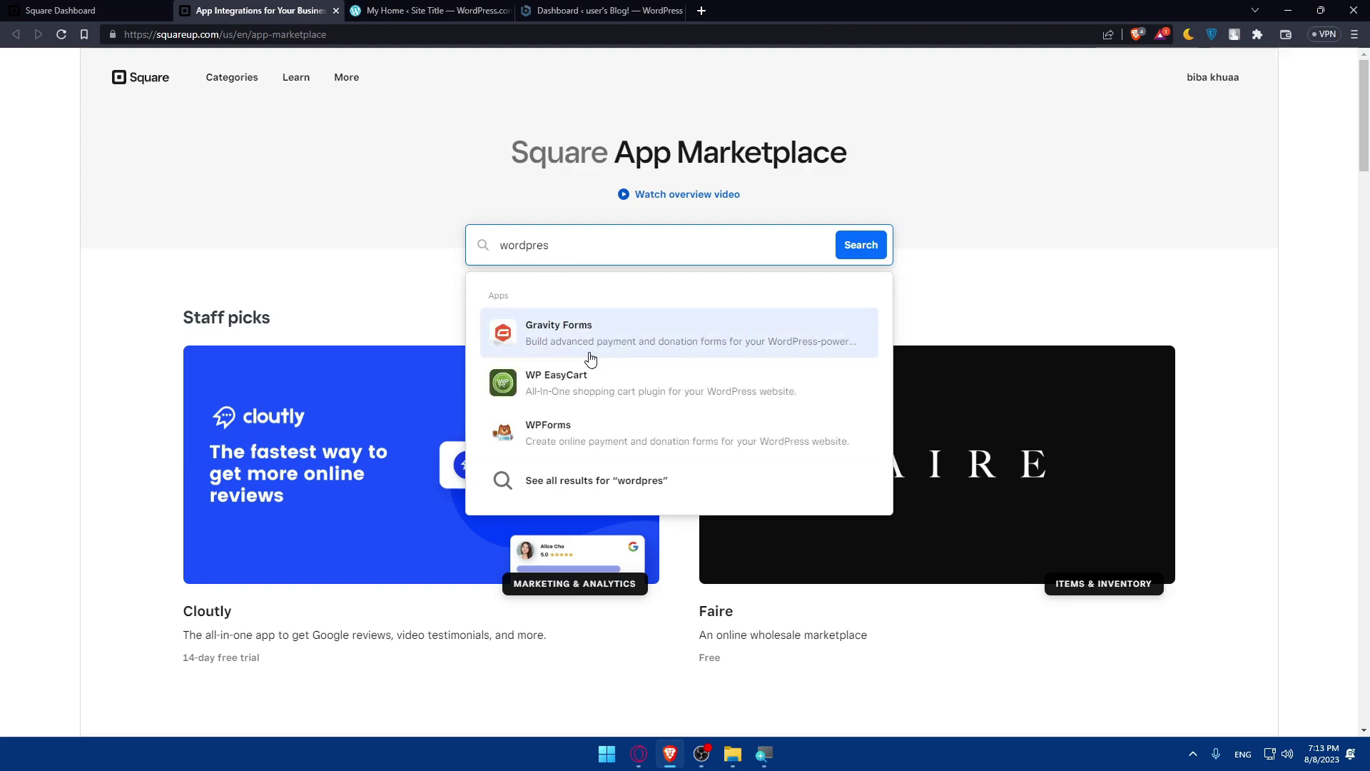
pyautogui.press('BackSpace')
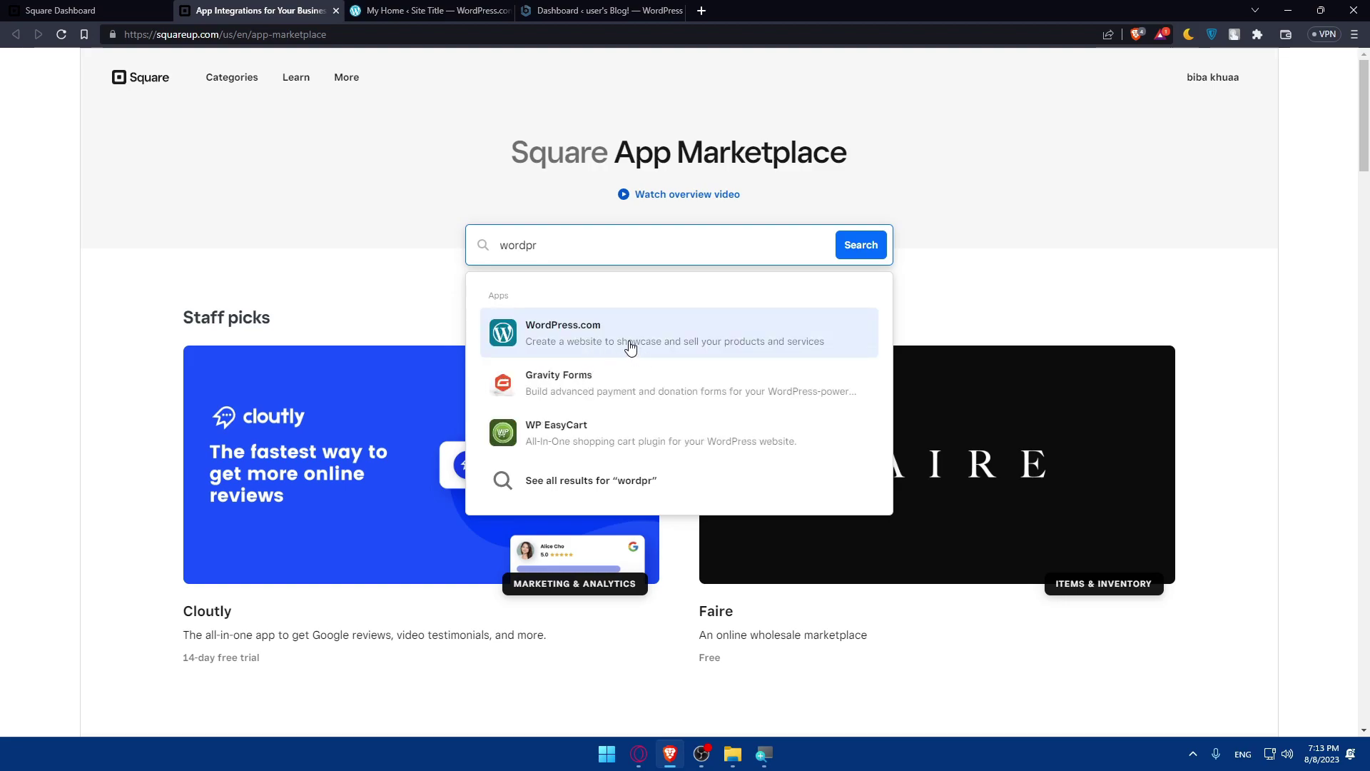
pyautogui.click(630, 348)
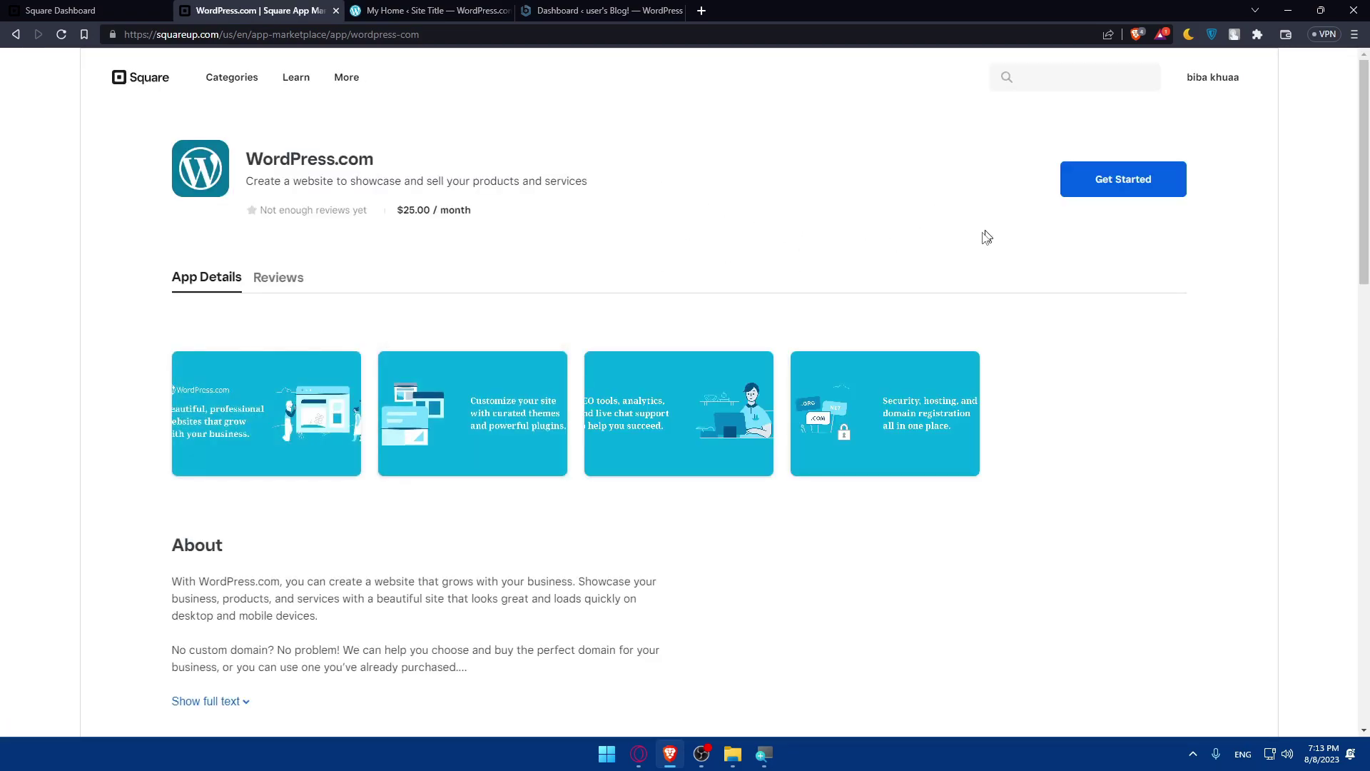
pyautogui.moveTo(391, 167); pyautogui.dragTo(300, 161)
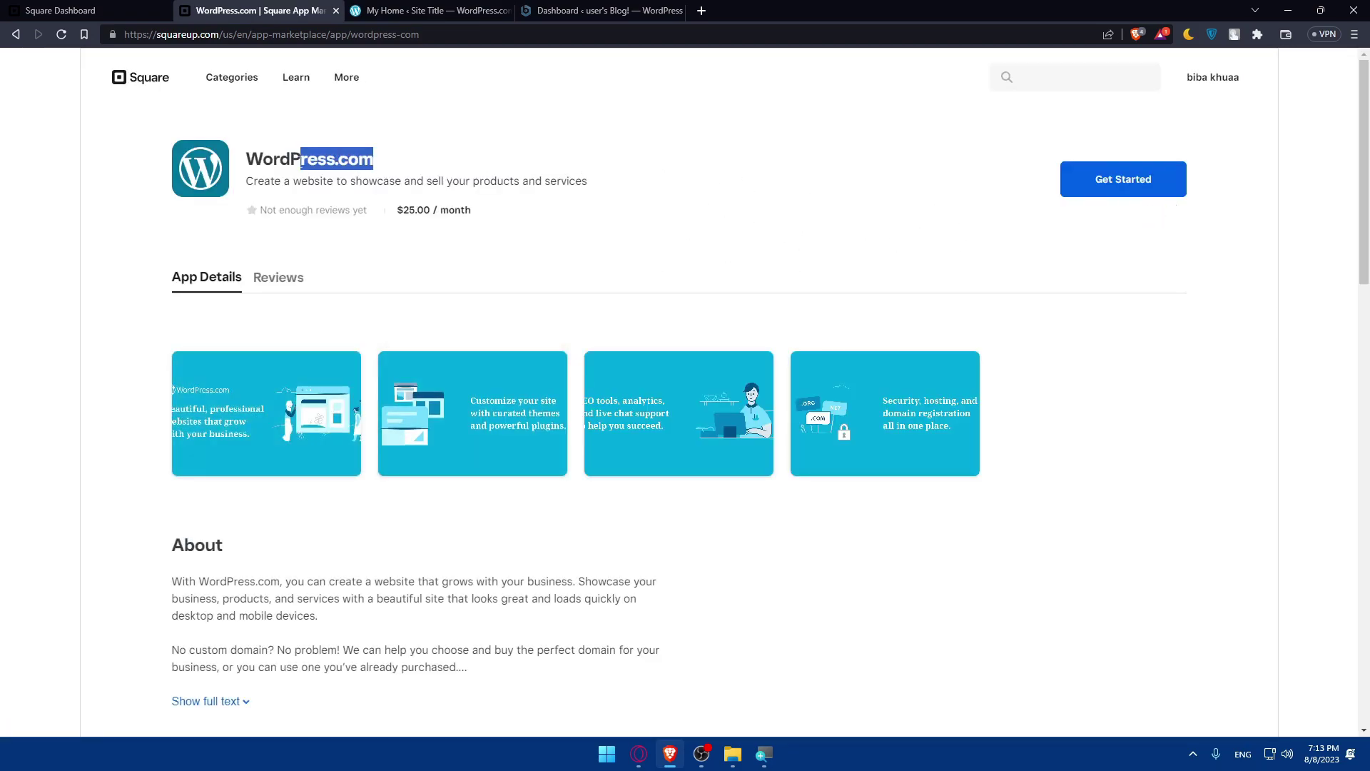
pyautogui.moveTo(398, 161); pyautogui.dragTo(389, 125)
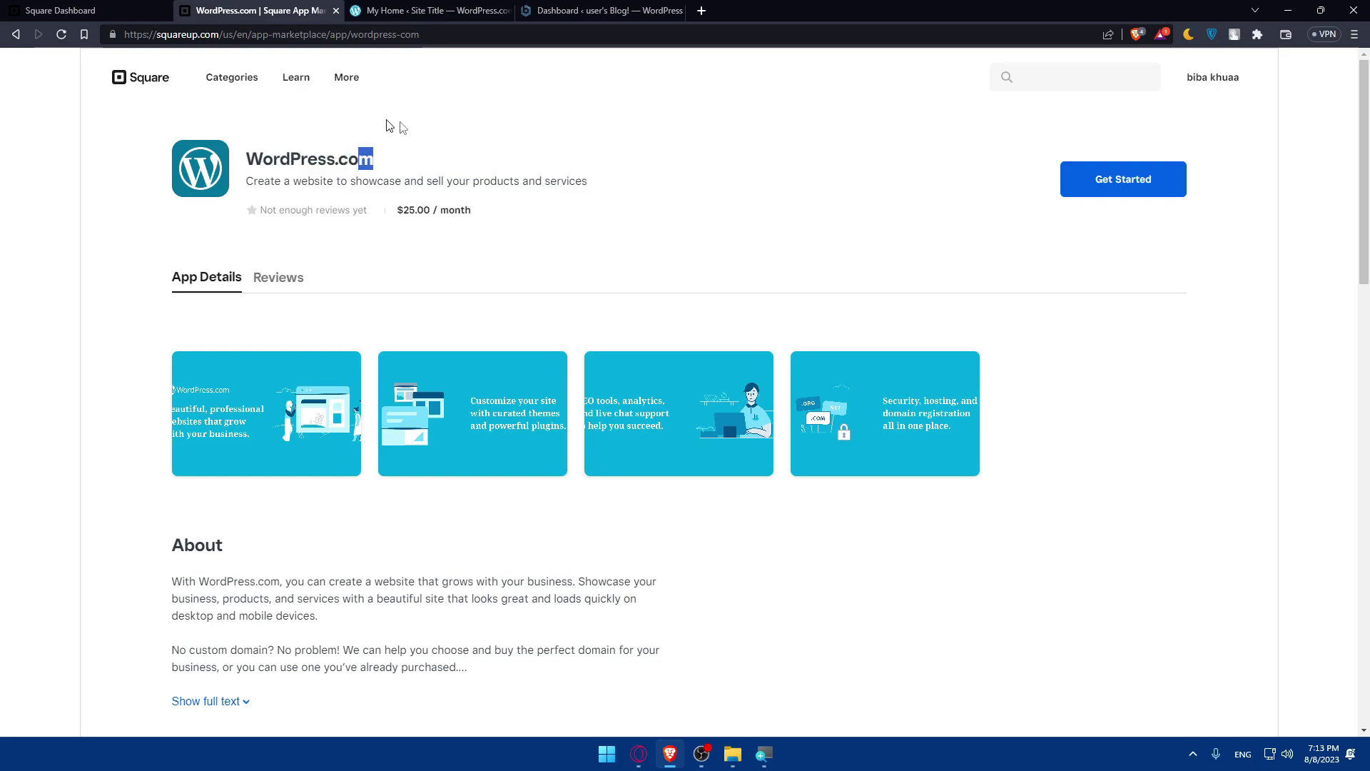
pyautogui.moveTo(242, 188); pyautogui.dragTo(627, 192)
pyautogui.click(628, 203)
pyautogui.moveTo(499, 214); pyautogui.dragTo(379, 223)
pyautogui.moveTo(512, 217); pyautogui.dragTo(325, 218)
pyautogui.click(535, 229)
pyautogui.scroll(-5, 489, 312)
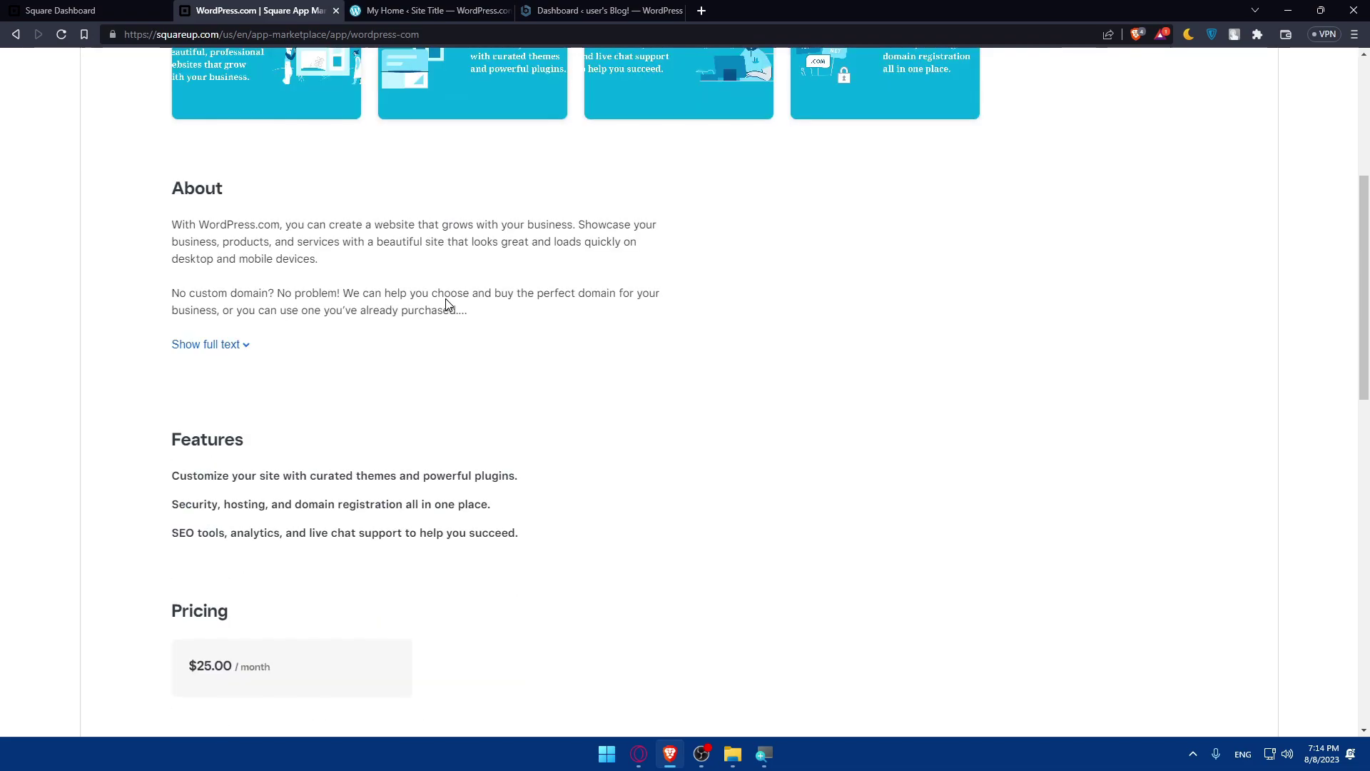
pyautogui.scroll(-2, 446, 304)
pyautogui.moveTo(169, 354); pyautogui.dragTo(528, 417)
pyautogui.click(621, 431)
pyautogui.scroll(-3, 250, 377)
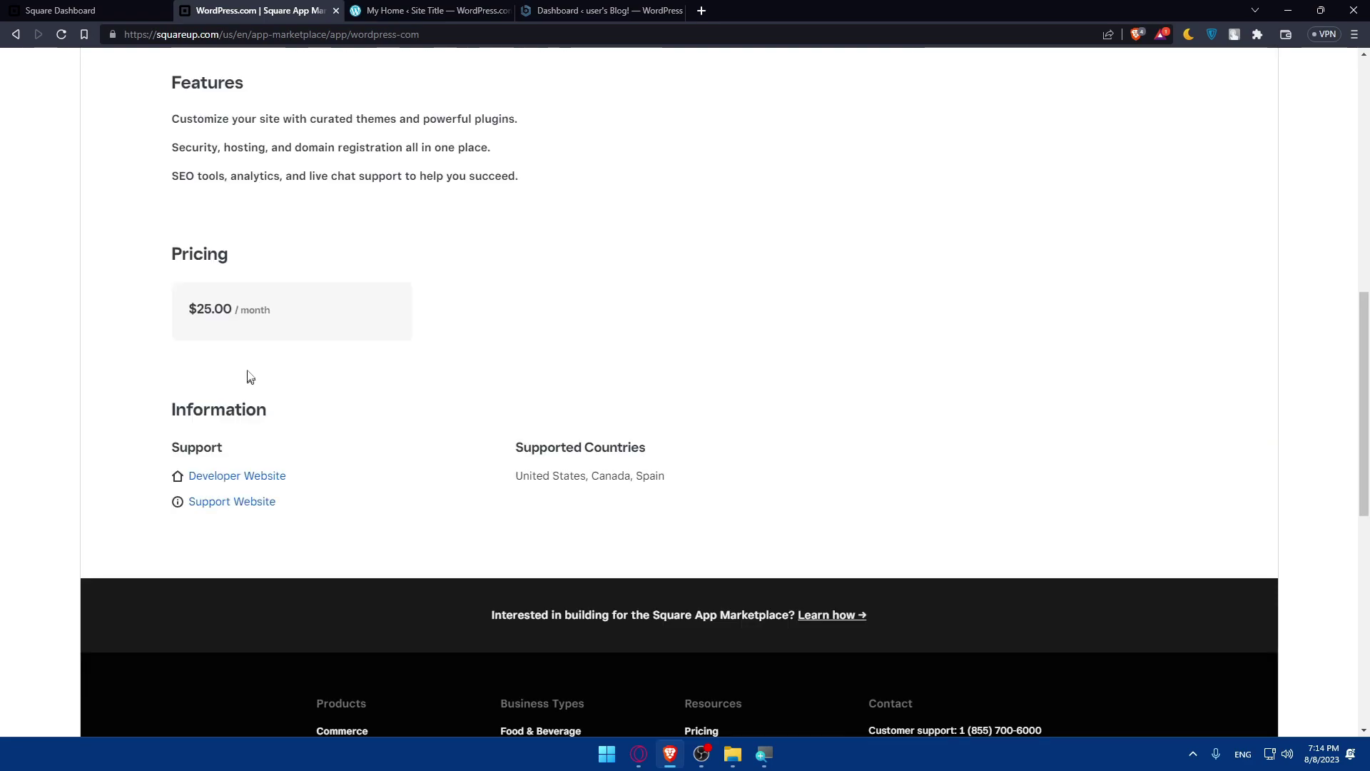
pyautogui.scroll(-8, 421, 364)
pyautogui.scroll(18, 422, 363)
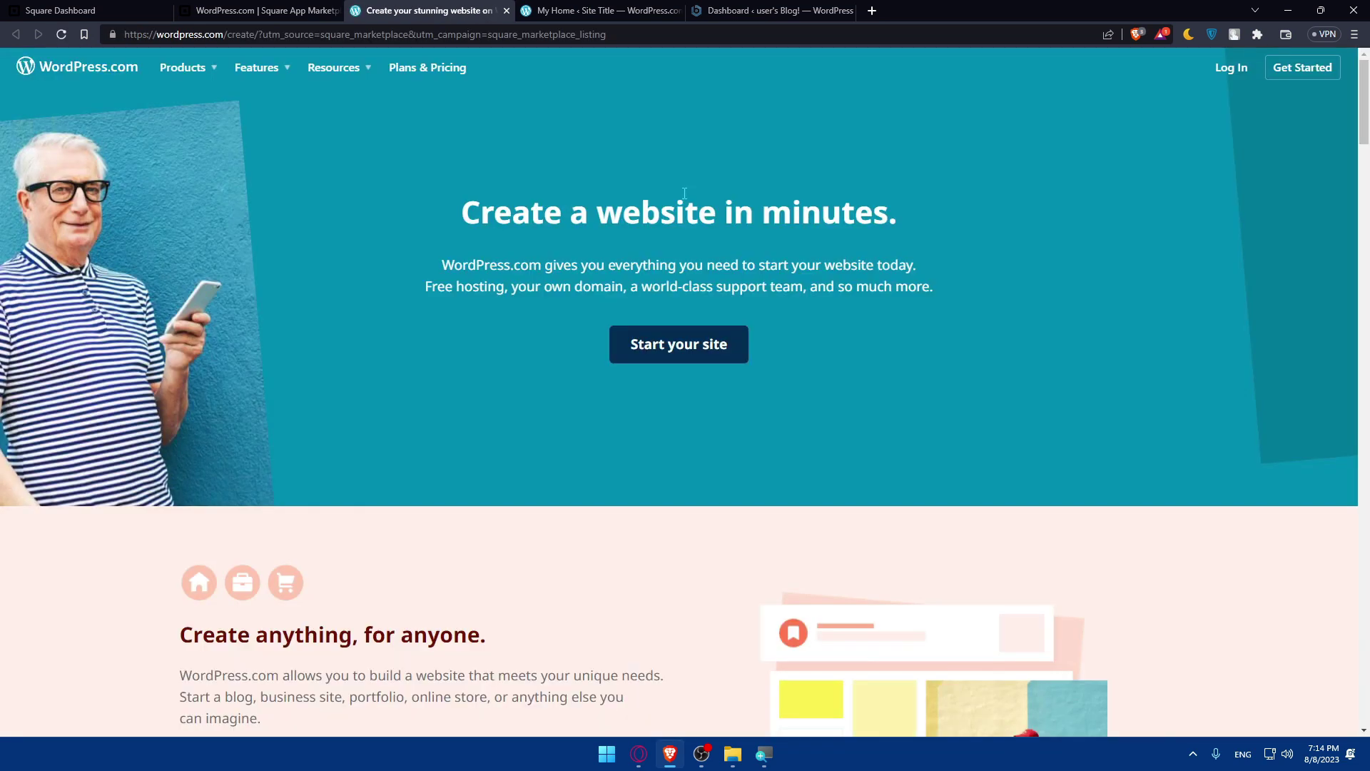
pyautogui.click(506, 11)
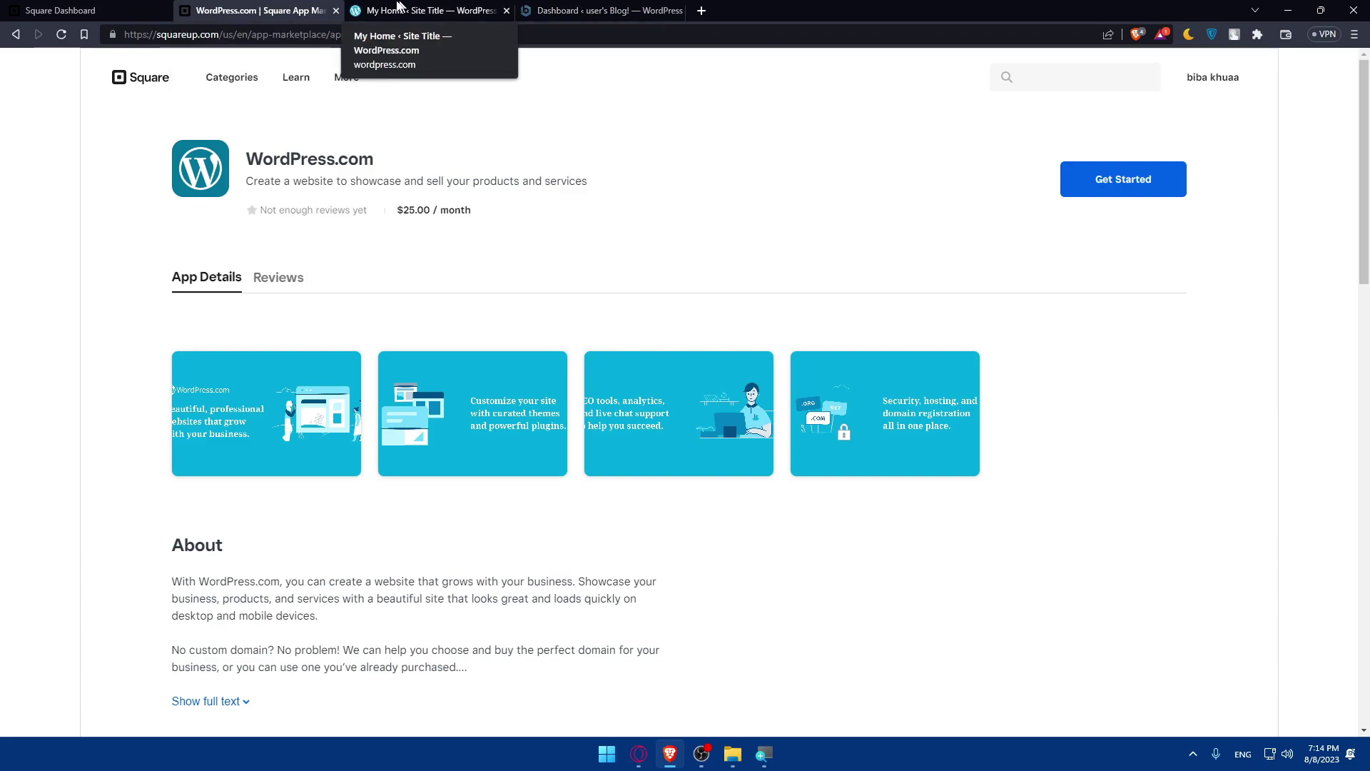
# Go to the localhost admin tab and choose Plugins > Add New
pyautogui.click(399, 10)
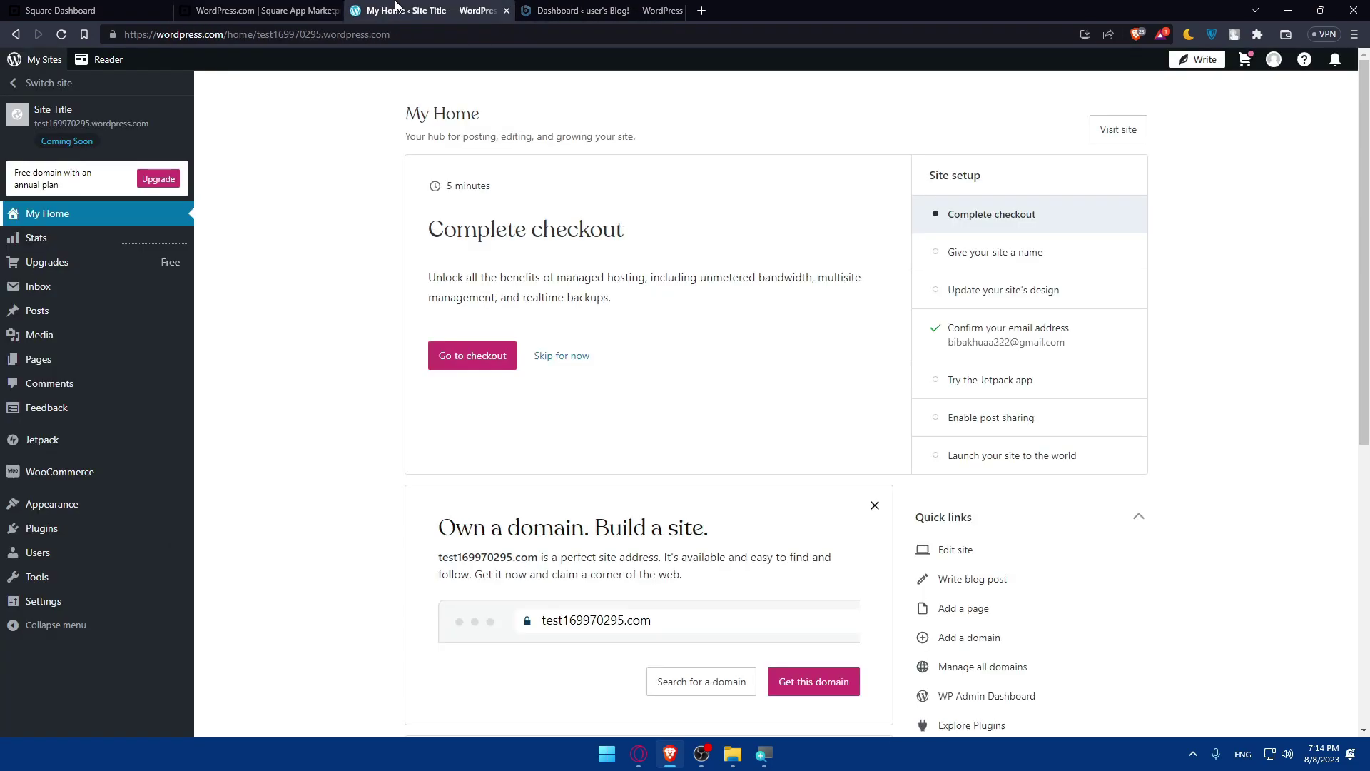
pyautogui.click(564, 10)
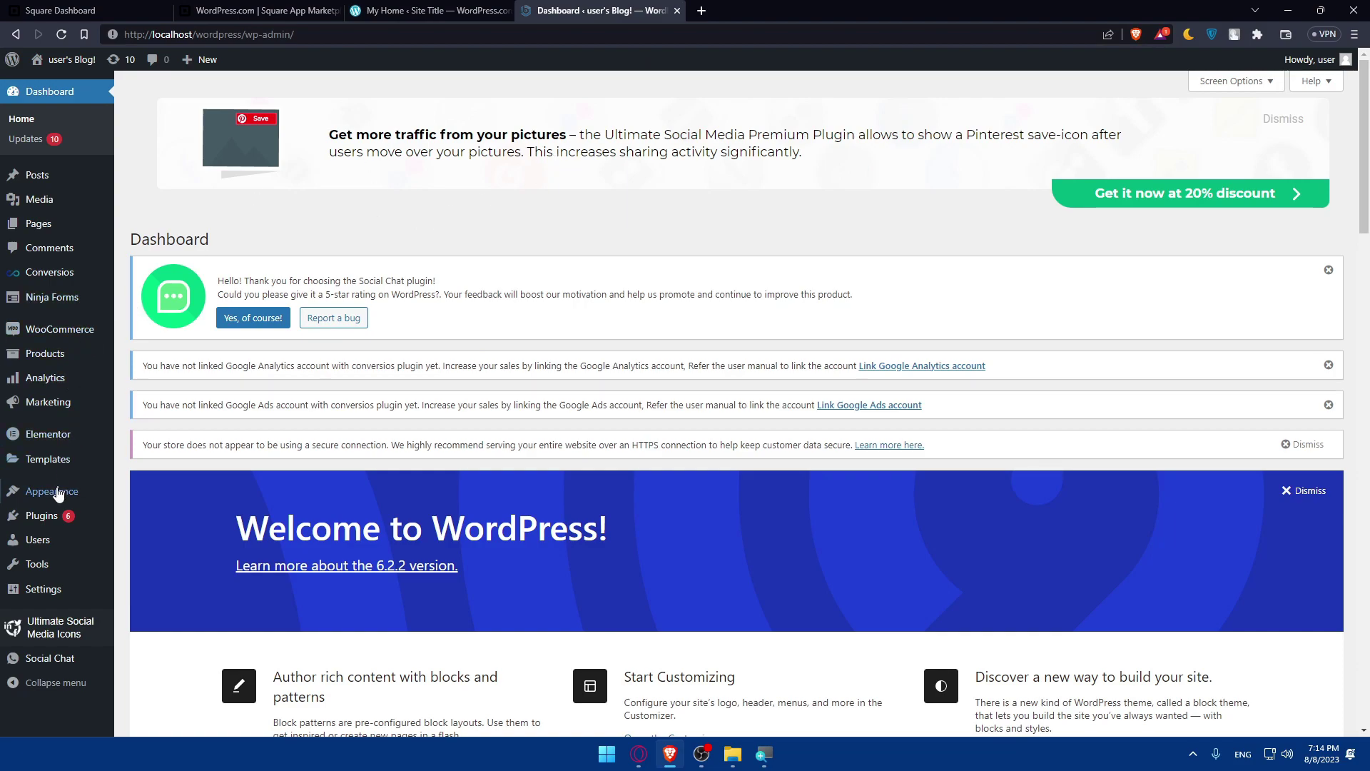
pyautogui.moveTo(43, 516)
pyautogui.click(137, 545)
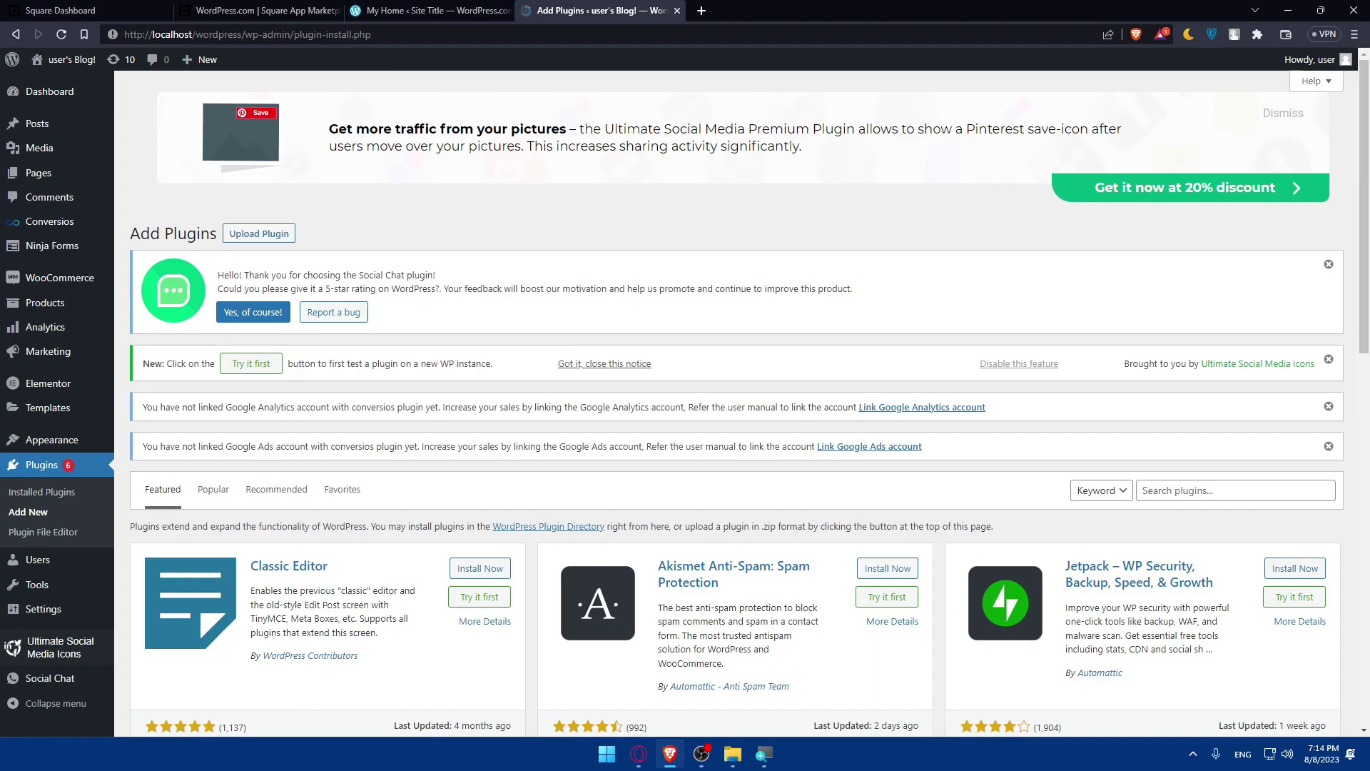
# Search the plugin directory for 'square' and scroll down to the WooCommerce Square result
pyautogui.click(1211, 490)
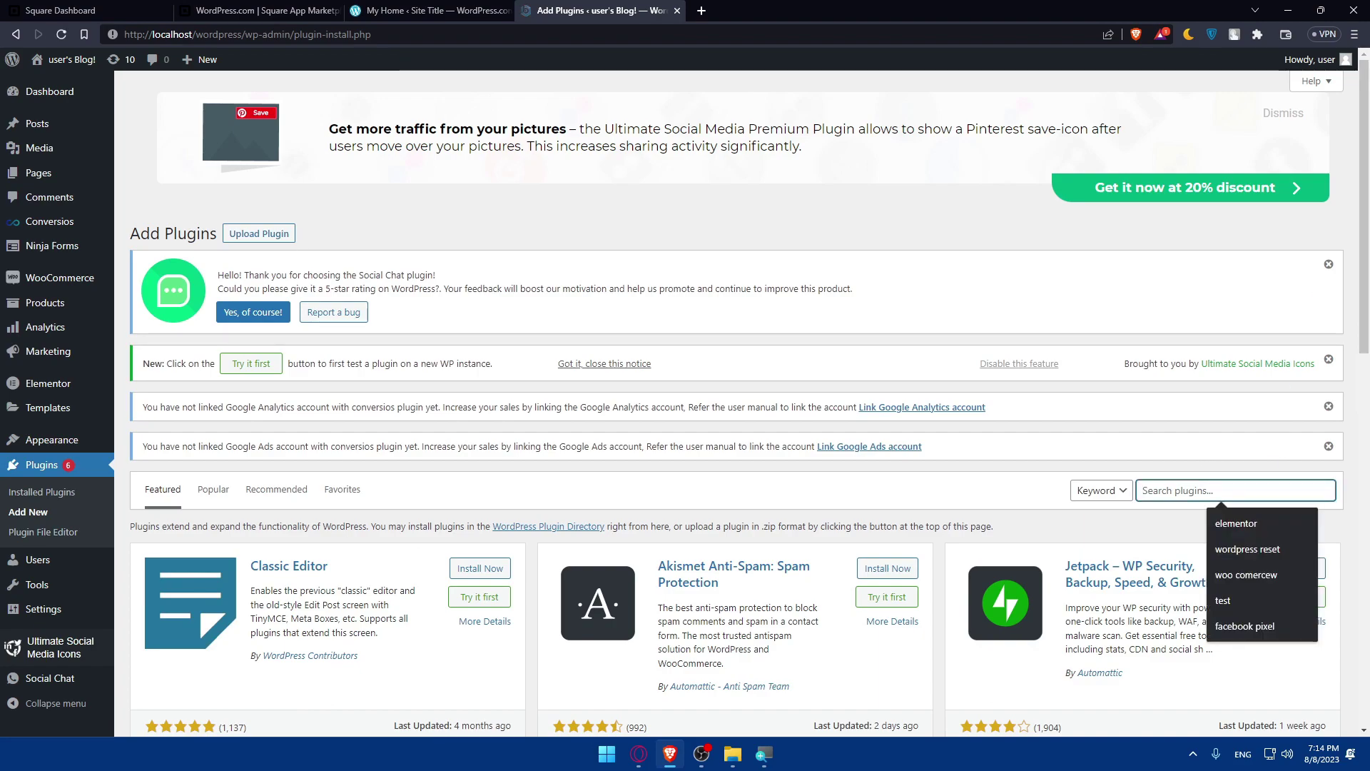
pyautogui.write('square')
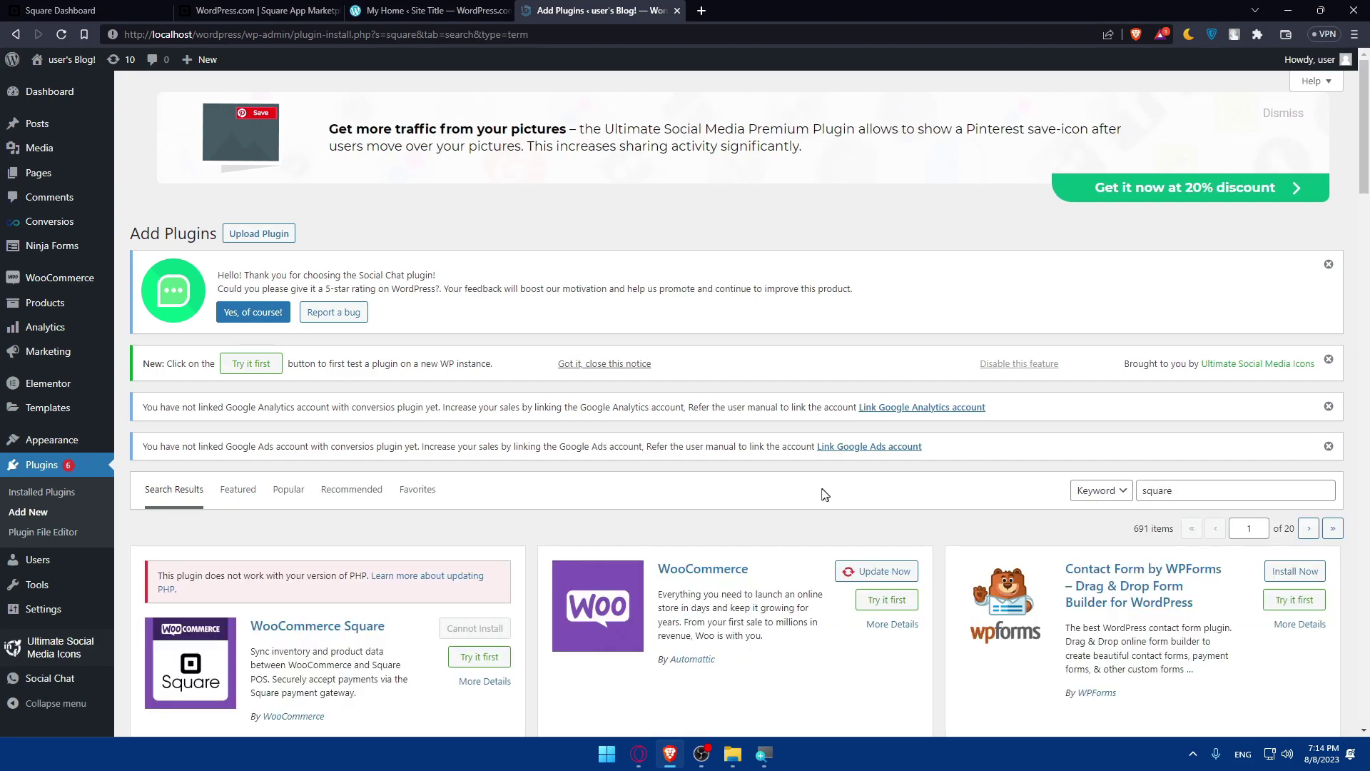
pyautogui.scroll(-2, 843, 492)
pyautogui.scroll(-2, 581, 489)
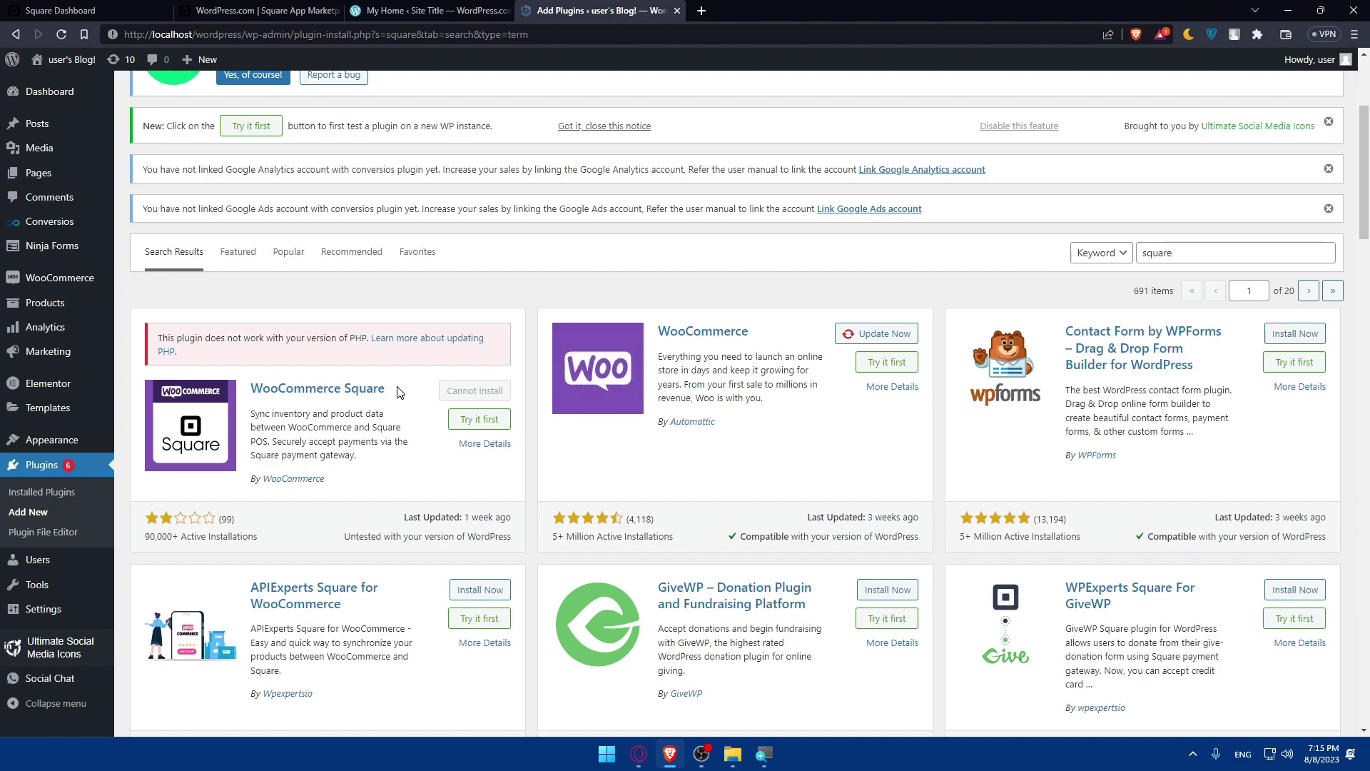
pyautogui.rightClick(326, 390)
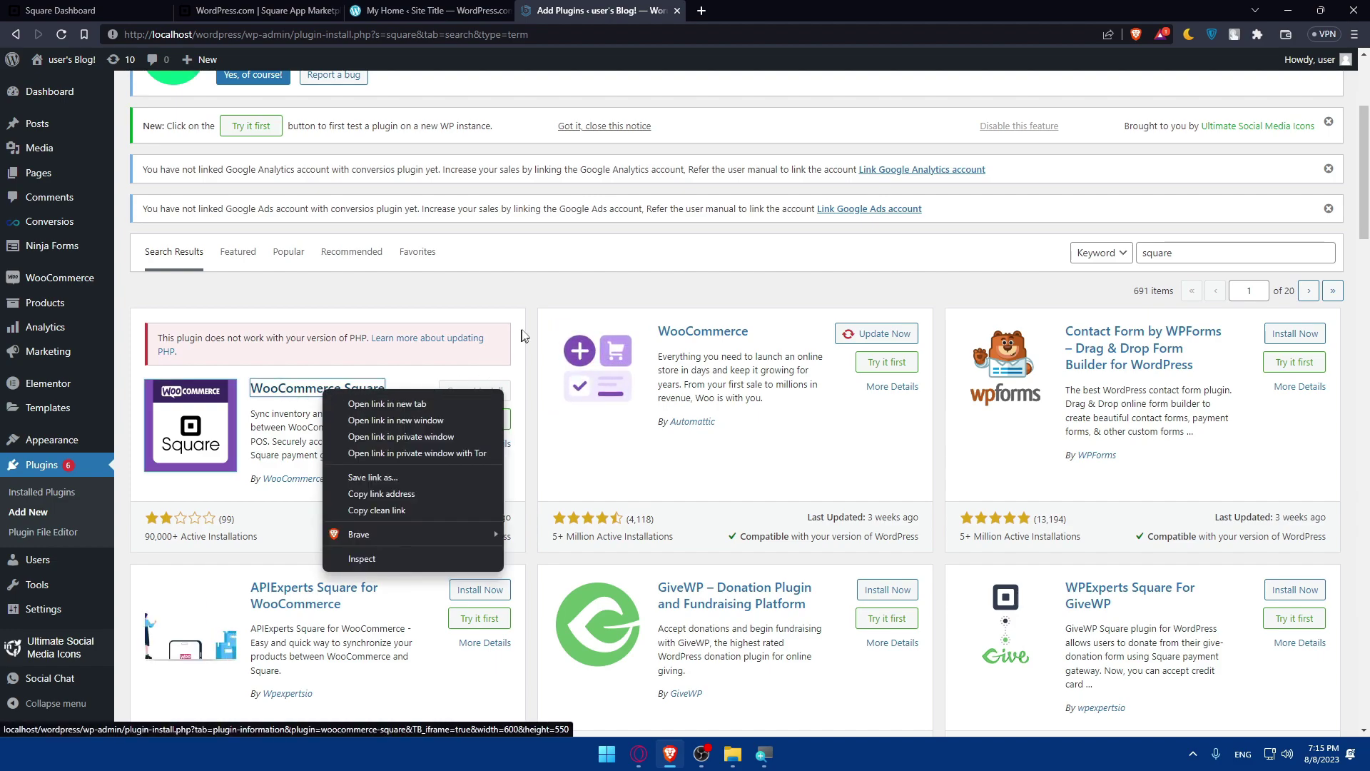
pyautogui.click(554, 287)
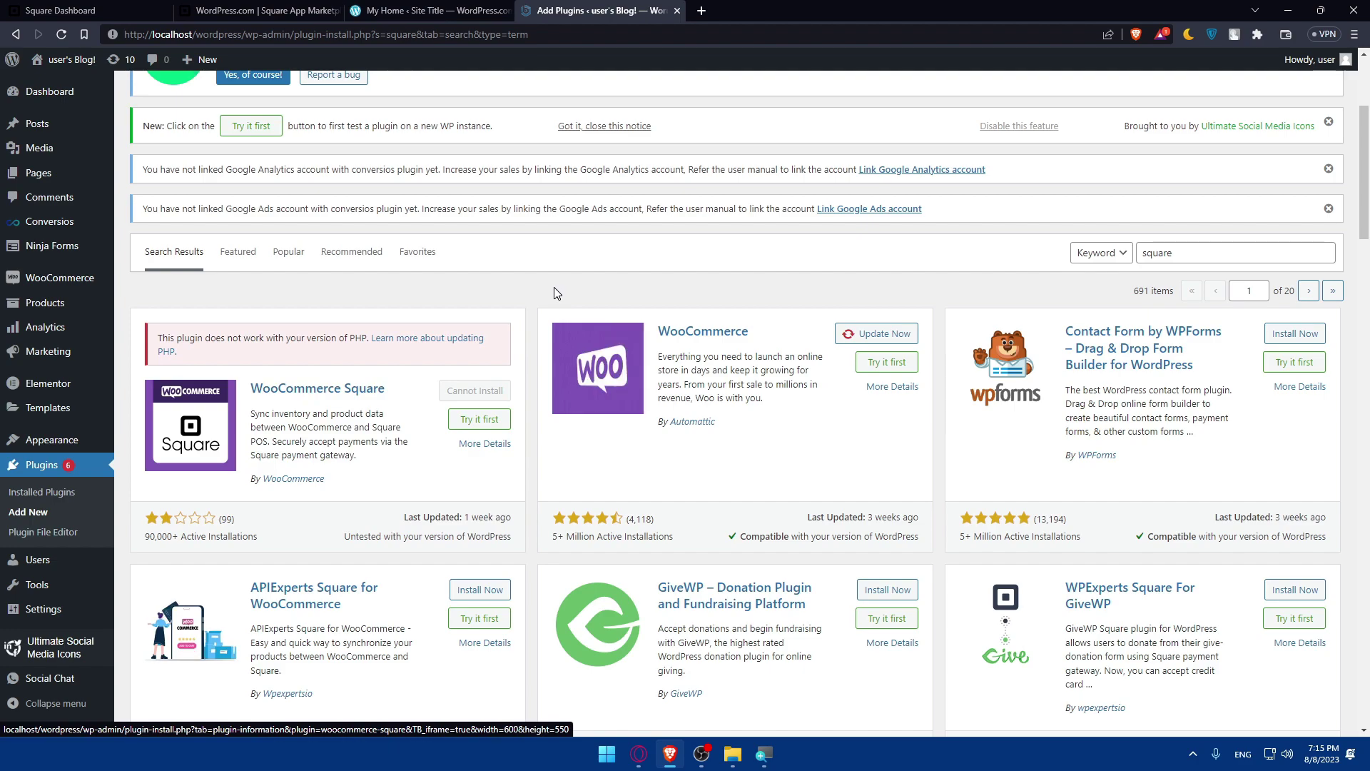
# Review WooCommerce Square's description and ratings, then view its Installation notes (PHP 7.4+)
pyautogui.click(282, 390)
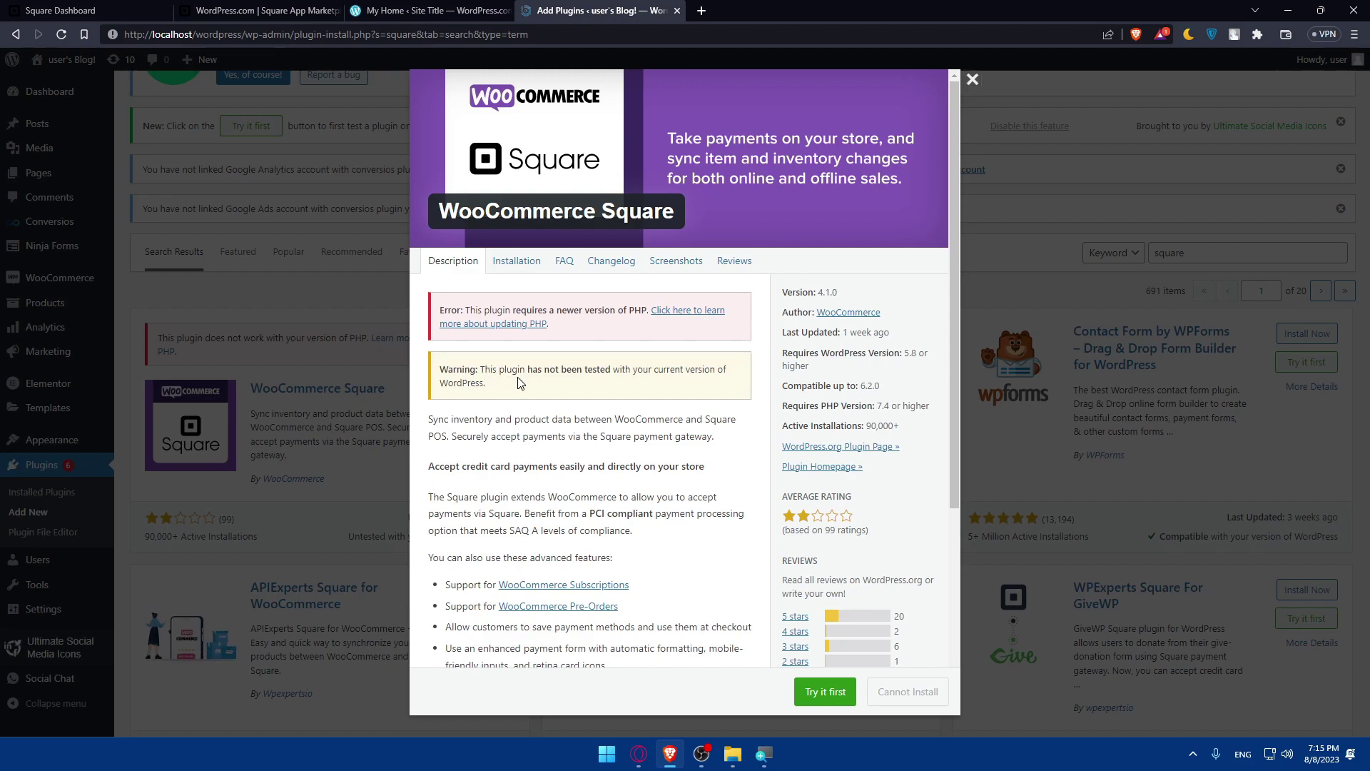
pyautogui.moveTo(519, 369); pyautogui.dragTo(630, 389)
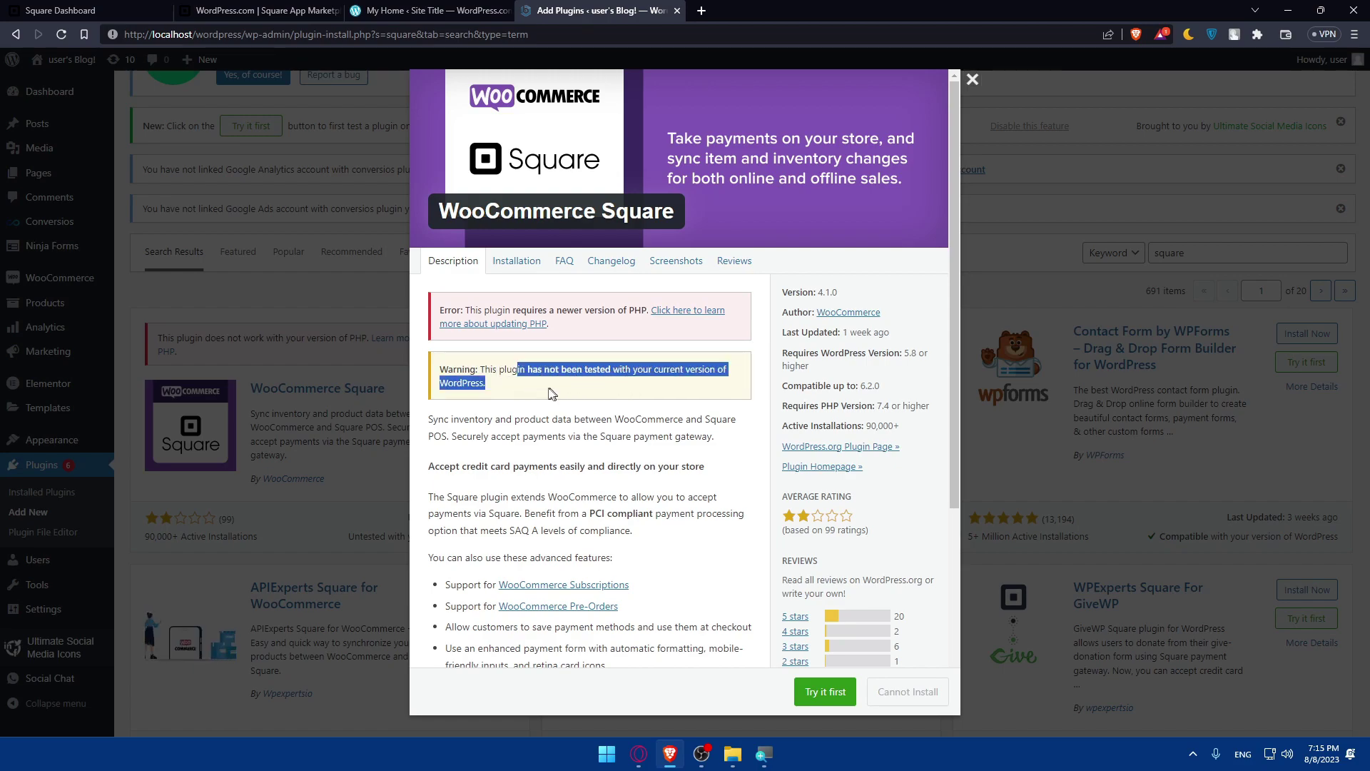
pyautogui.click(683, 382)
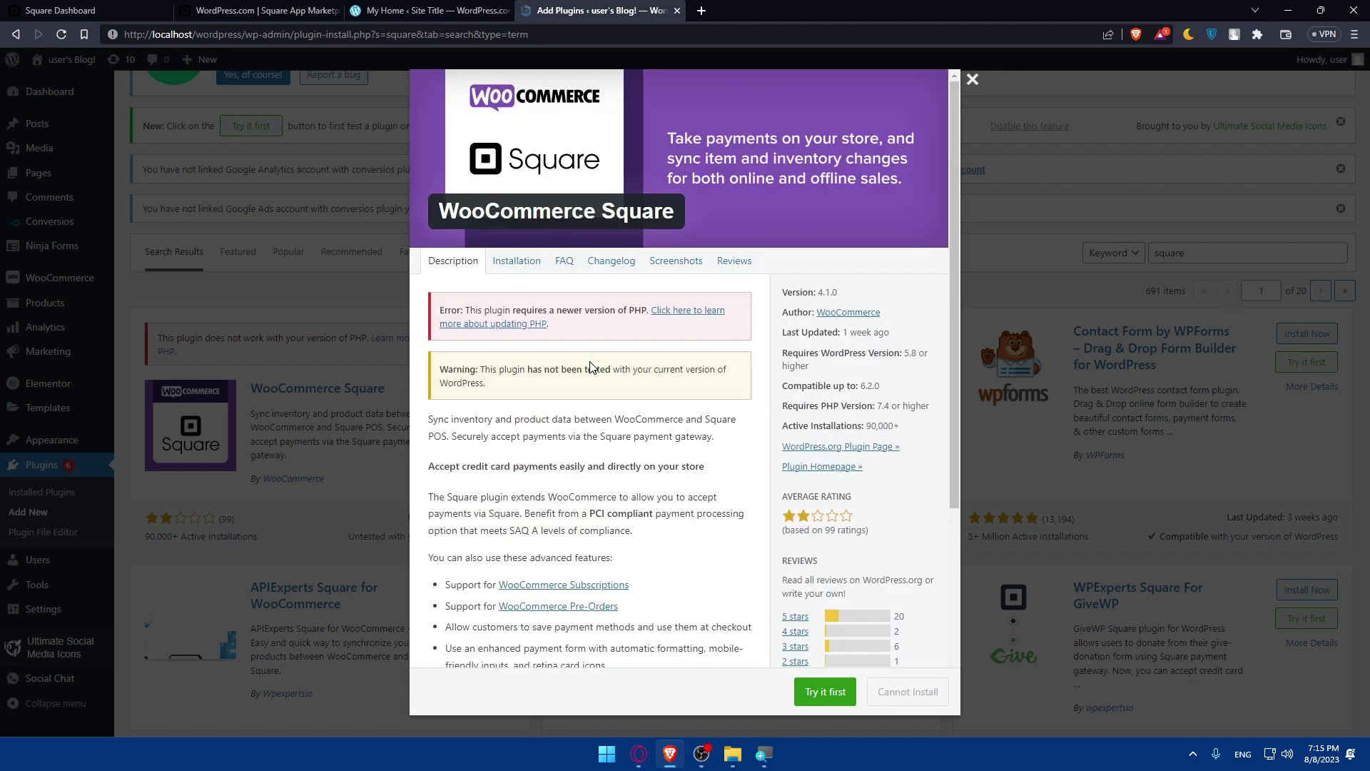
pyautogui.scroll(-2, 569, 361)
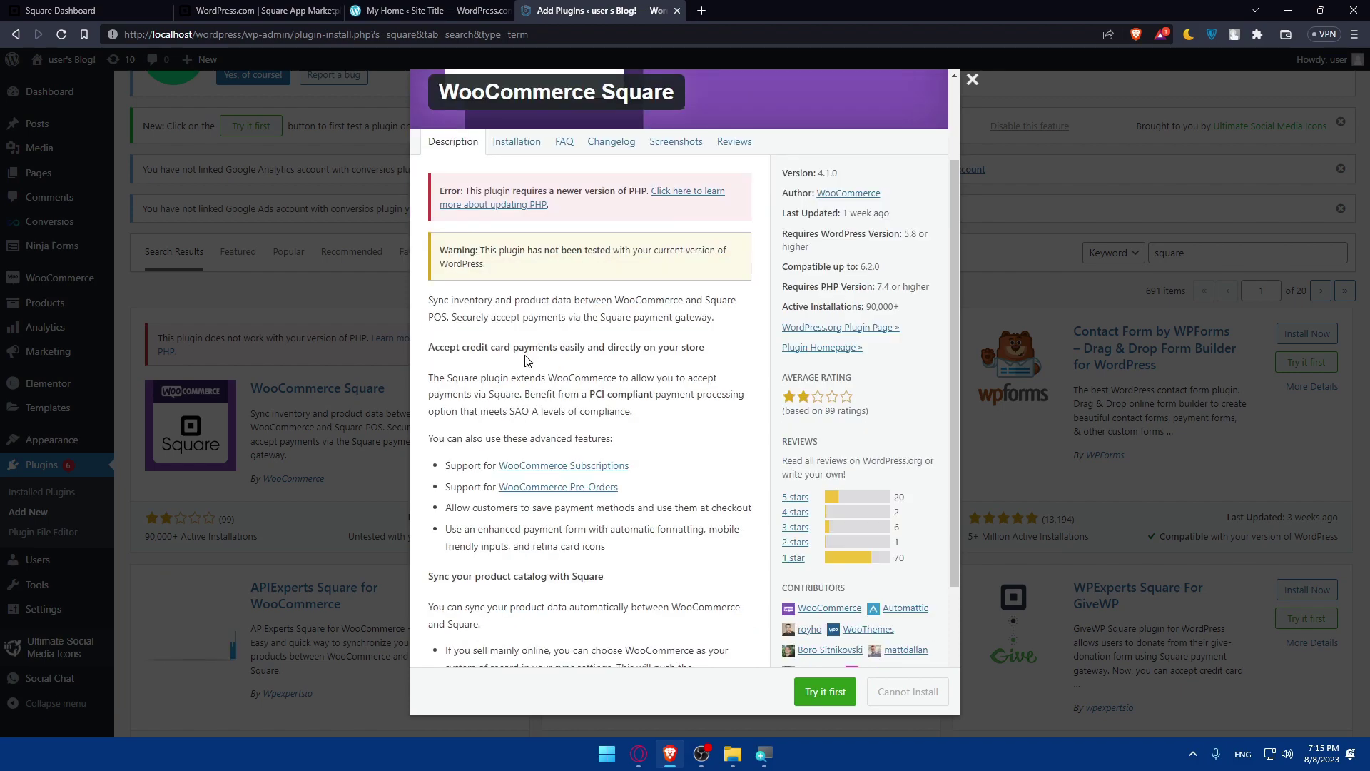
pyautogui.scroll(-3, 527, 360)
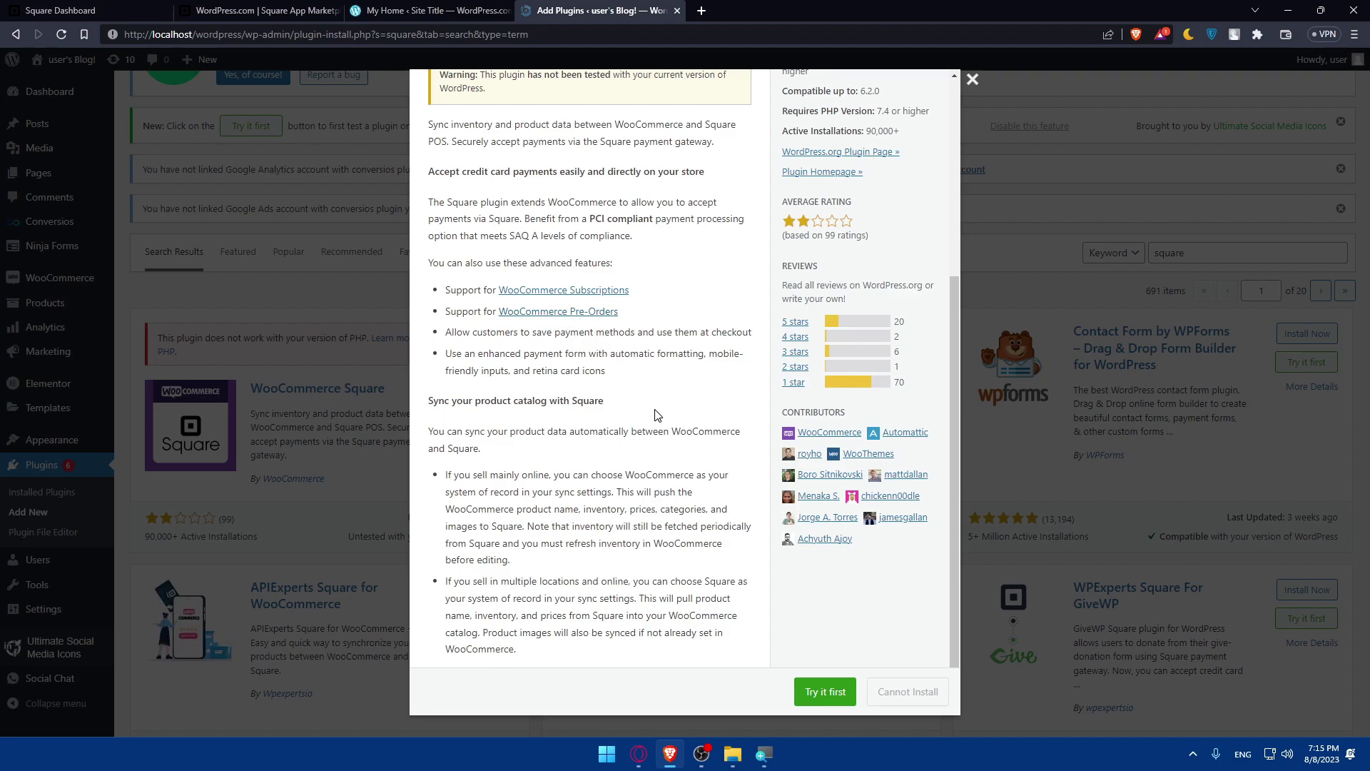
pyautogui.scroll(5, 657, 415)
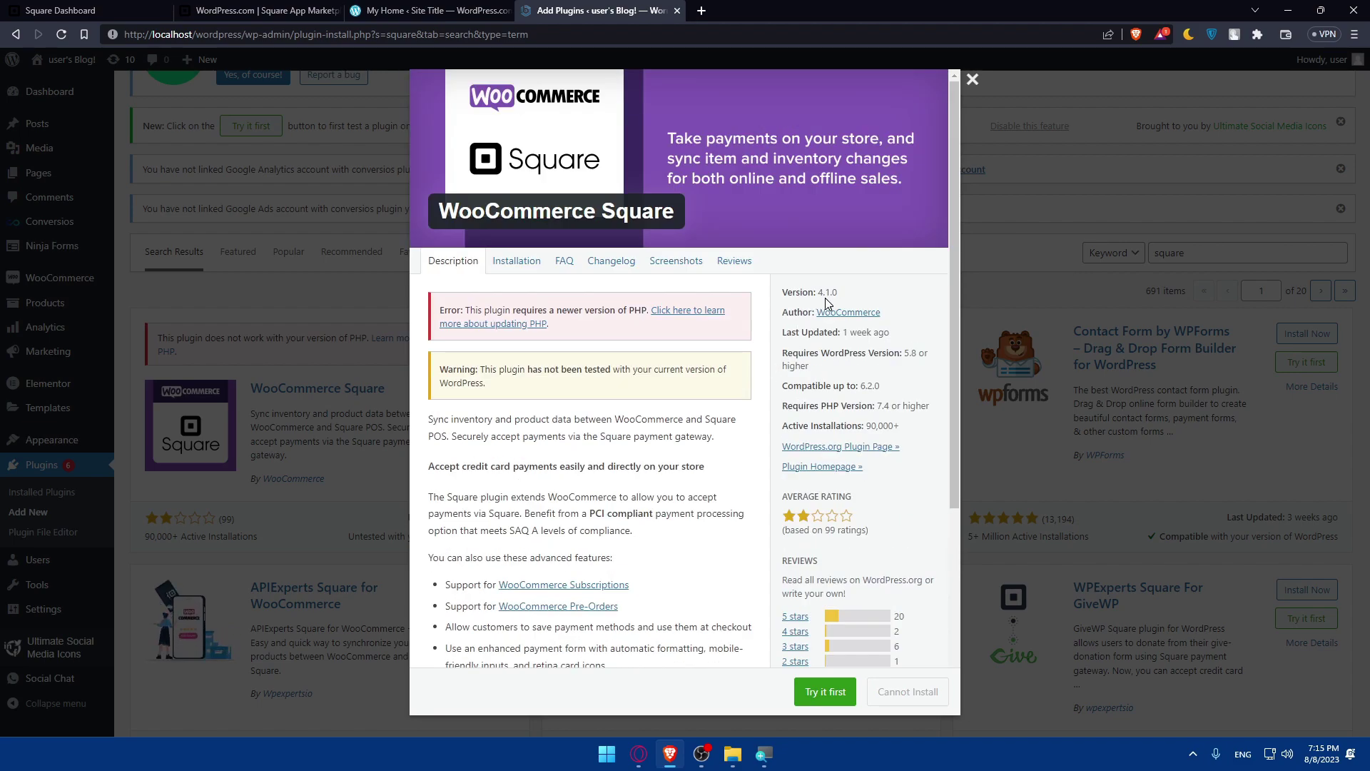
pyautogui.scroll(-2, 835, 353)
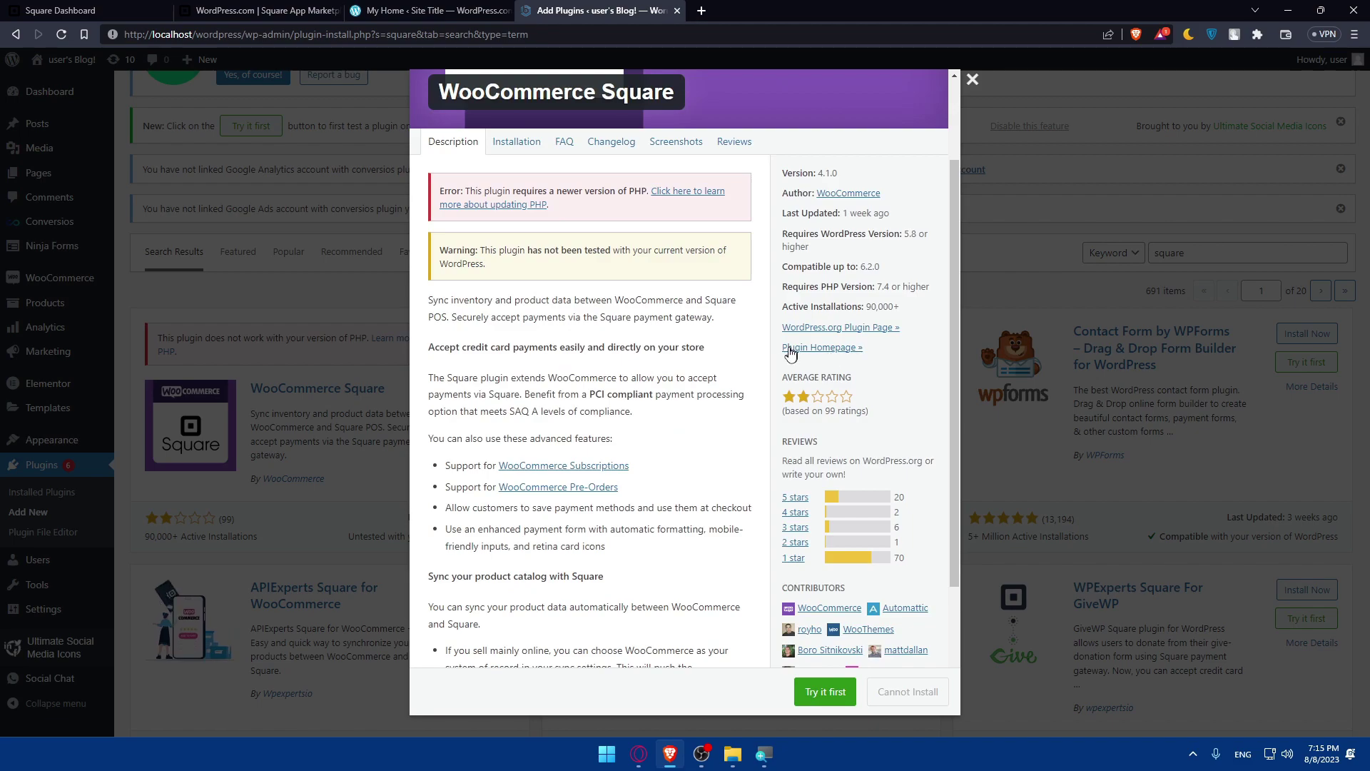
pyautogui.scroll(-2, 823, 458)
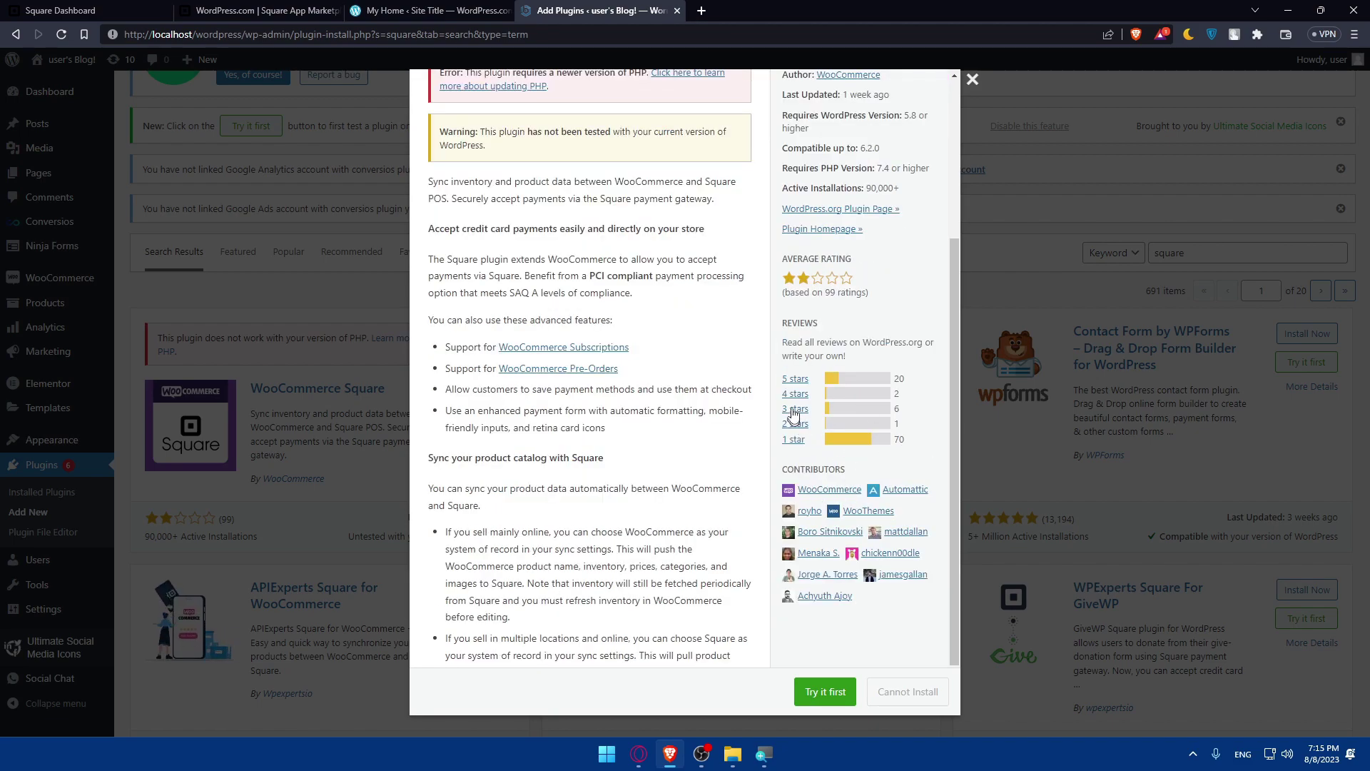
pyautogui.scroll(4, 892, 532)
pyautogui.scroll(-2, 892, 585)
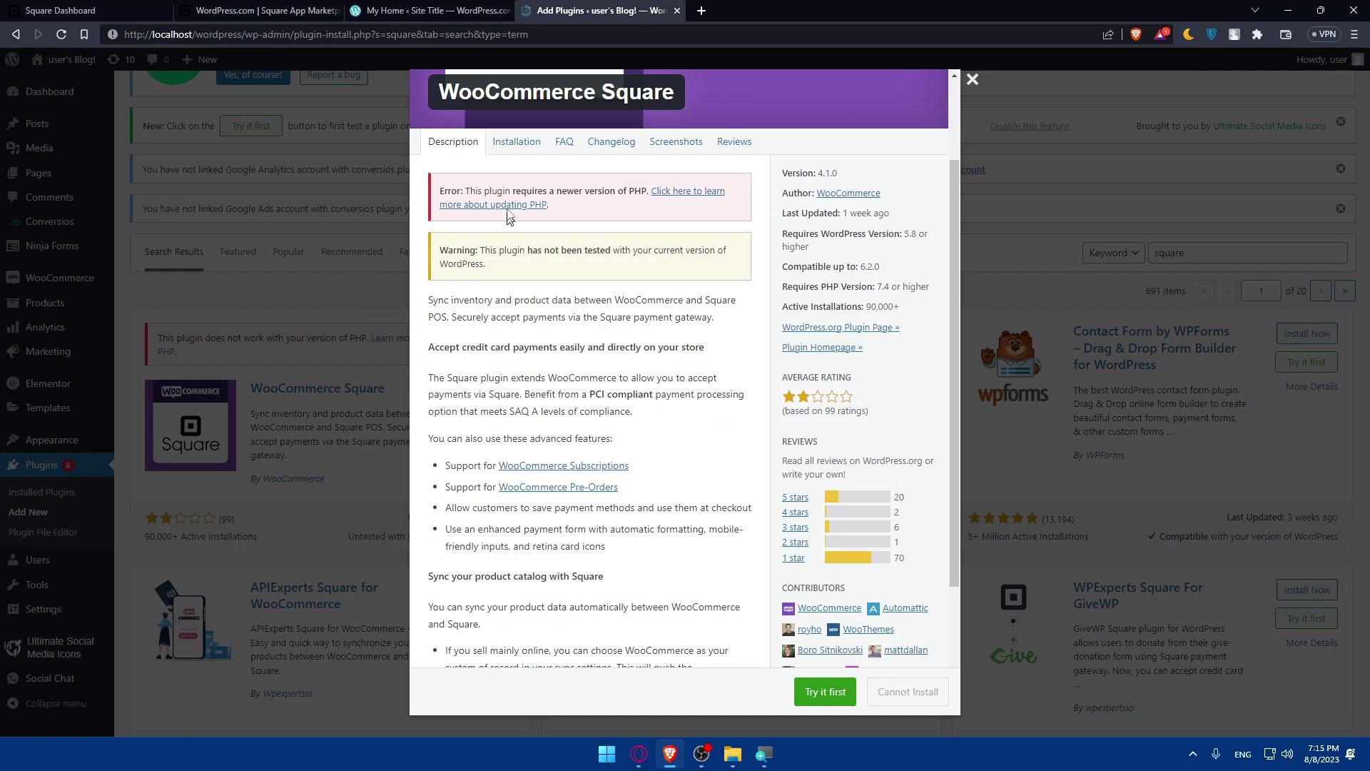
pyautogui.click(516, 141)
# Read the WooCommerce Square FAQ and changelog
pyautogui.scroll(-1, 570, 264)
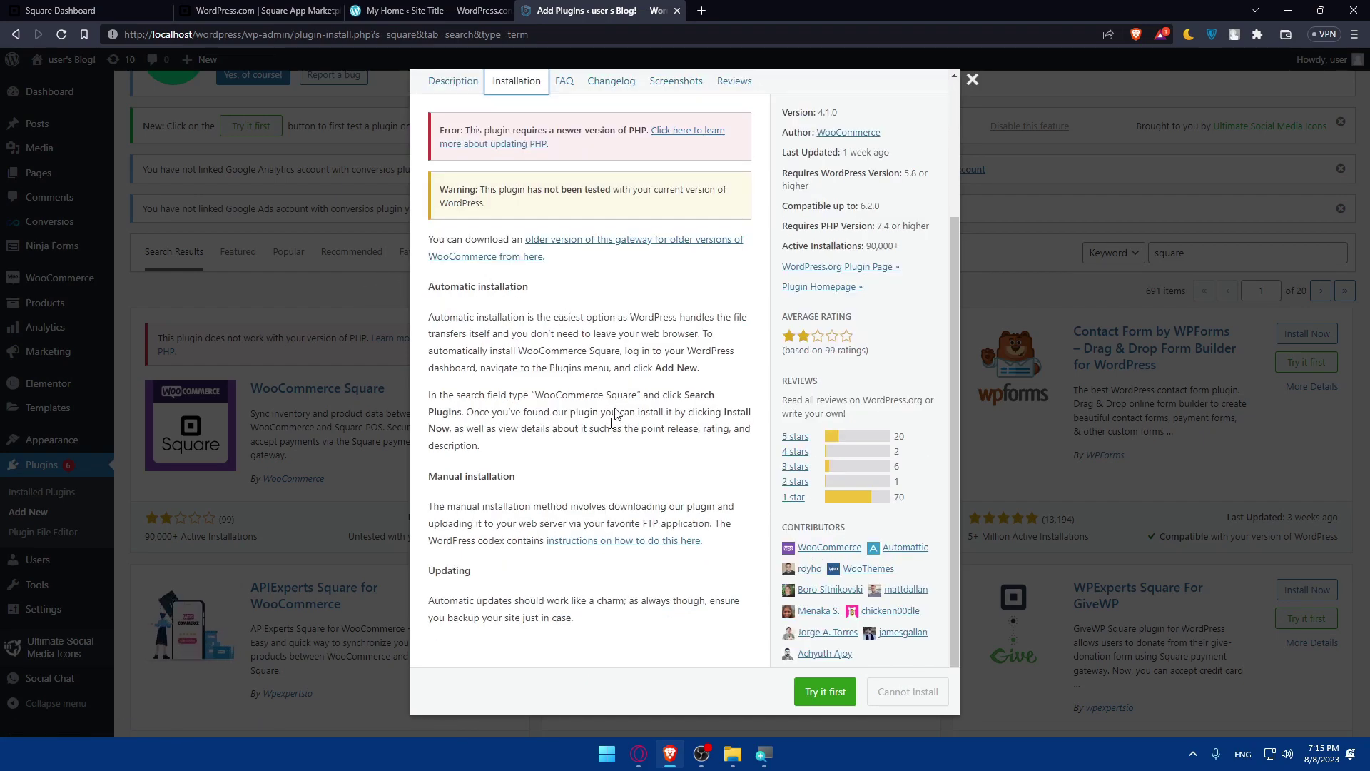
pyautogui.scroll(2, 581, 399)
pyautogui.scroll(-2, 535, 364)
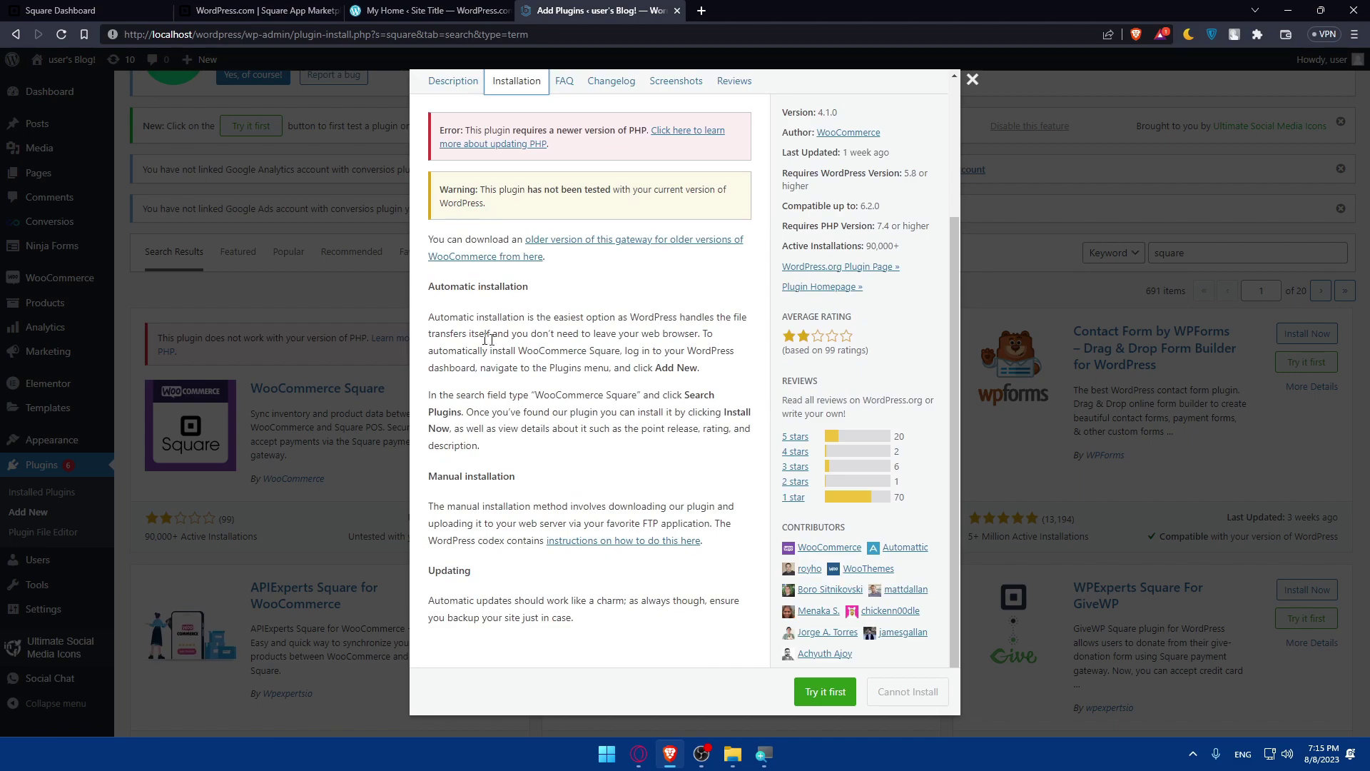
pyautogui.scroll(3, 525, 567)
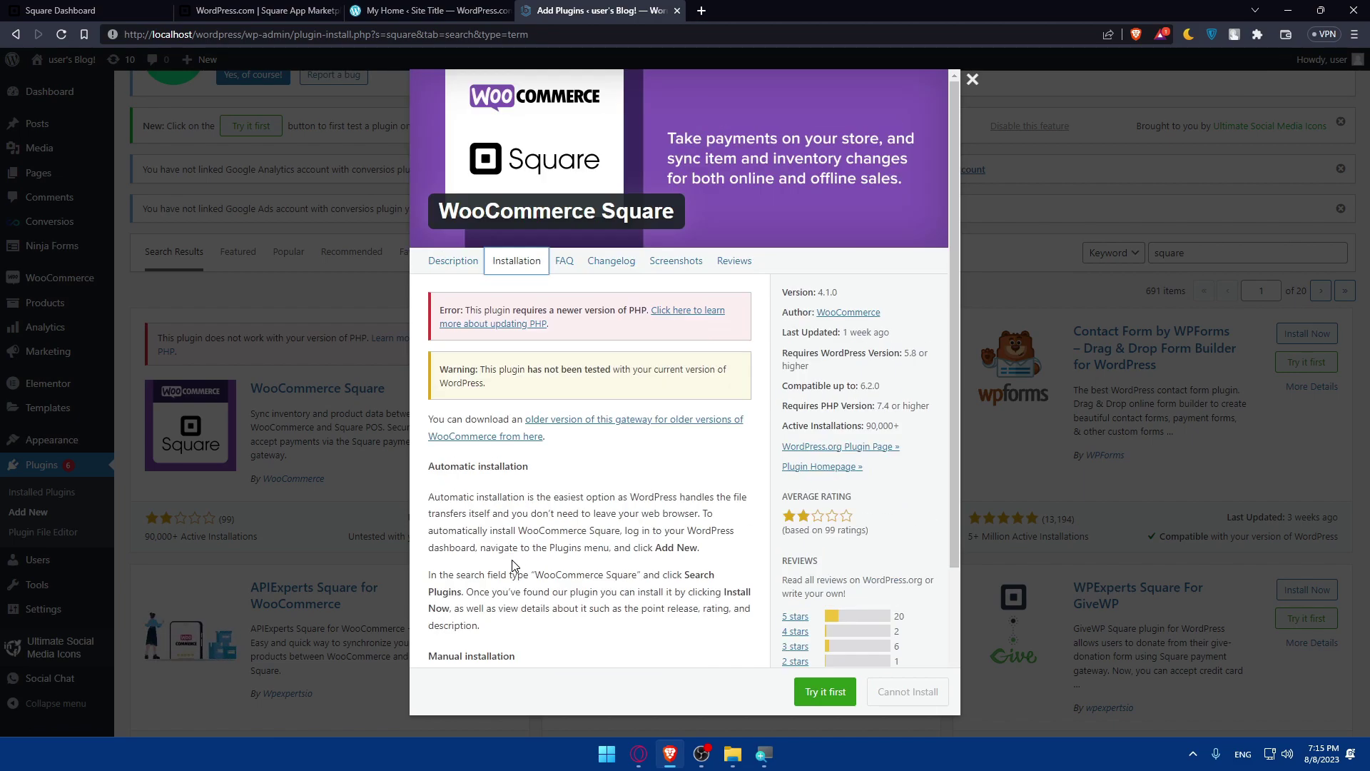
pyautogui.click(570, 270)
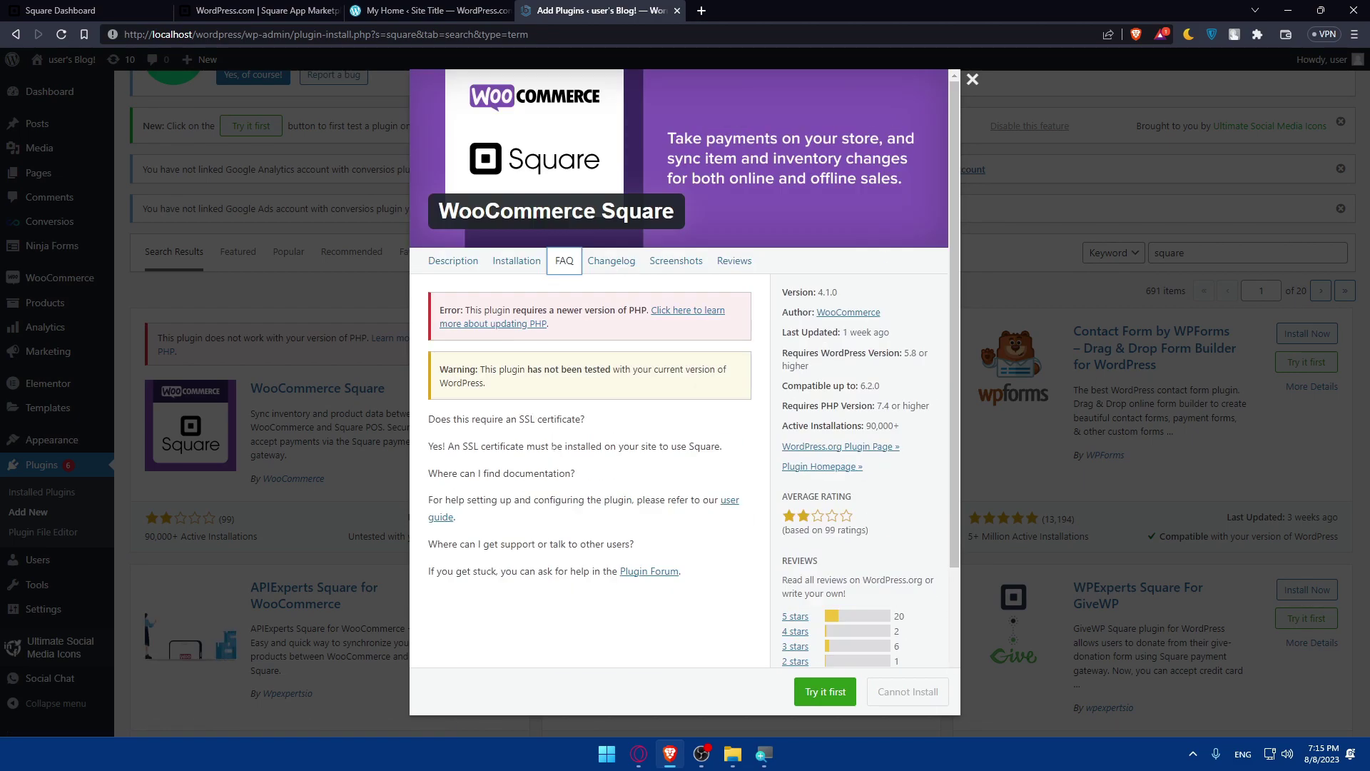
pyautogui.click(615, 267)
# Browse the screenshots, viewing the settings and payment-gateway images full-size before closing them
pyautogui.click(671, 263)
pyautogui.scroll(-5, 631, 442)
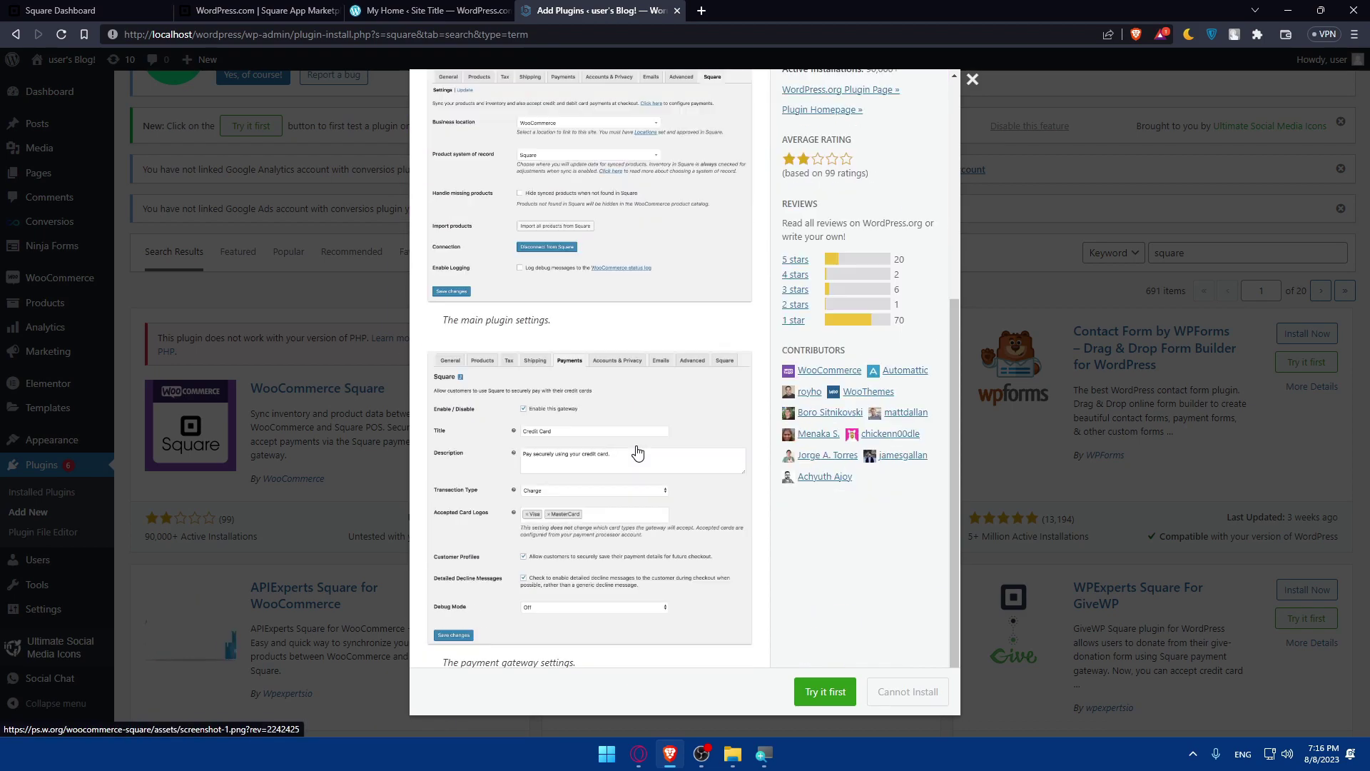
pyautogui.scroll(3, 621, 431)
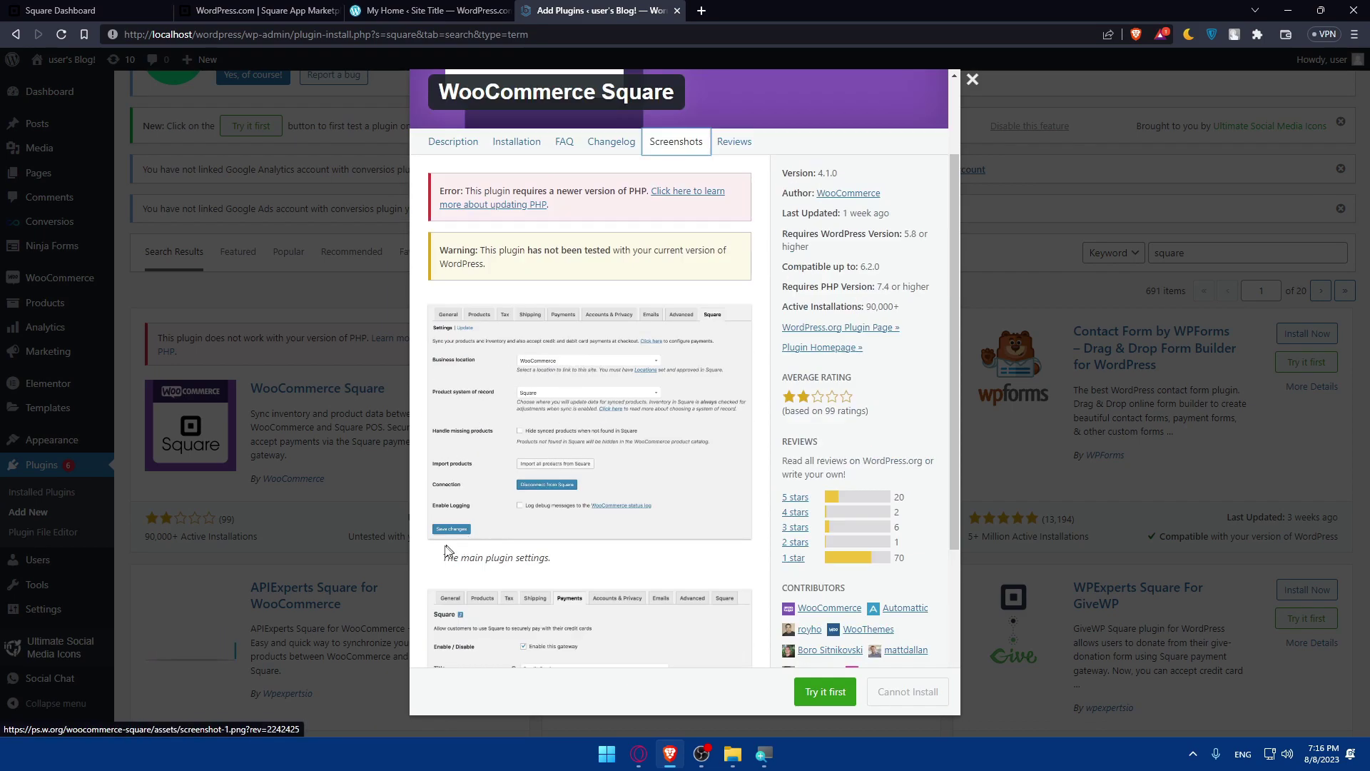
pyautogui.scroll(-3, 560, 563)
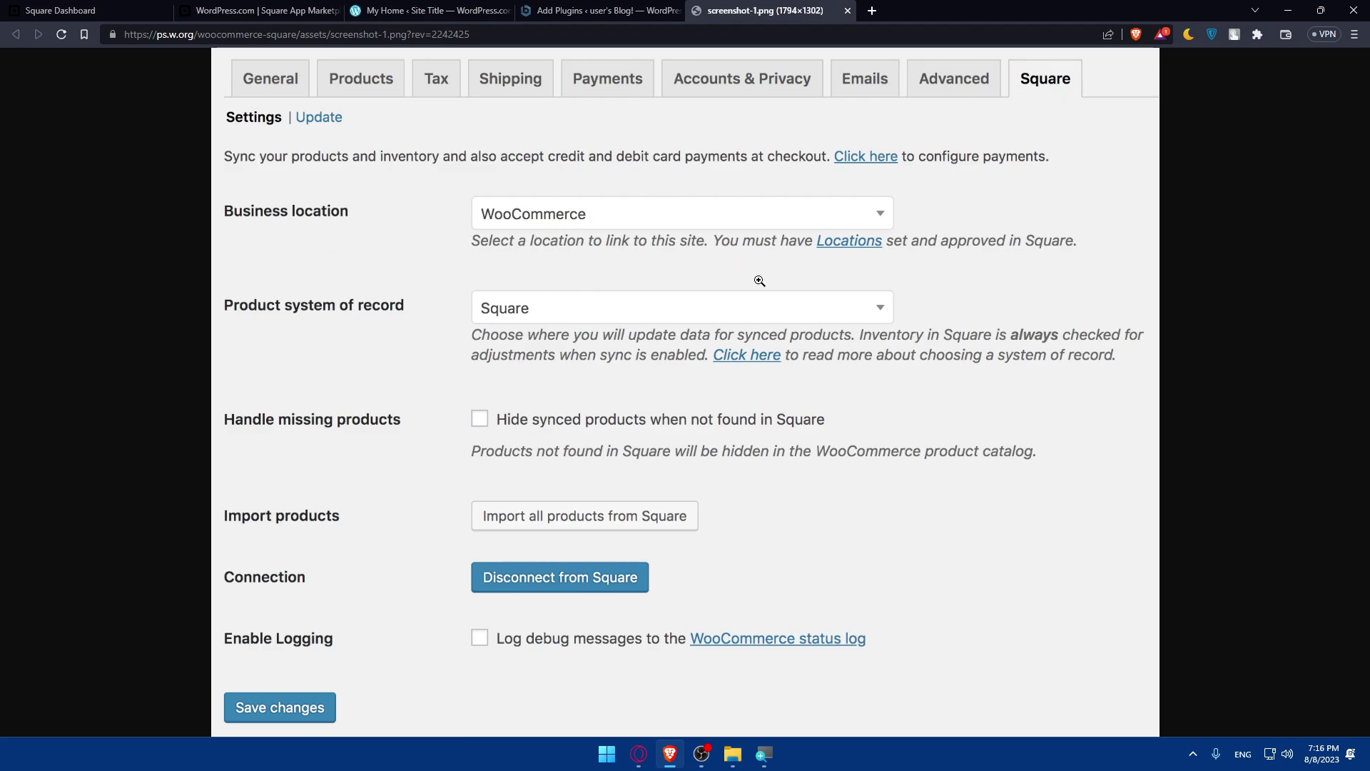
pyautogui.click(847, 10)
pyautogui.scroll(-5, 539, 386)
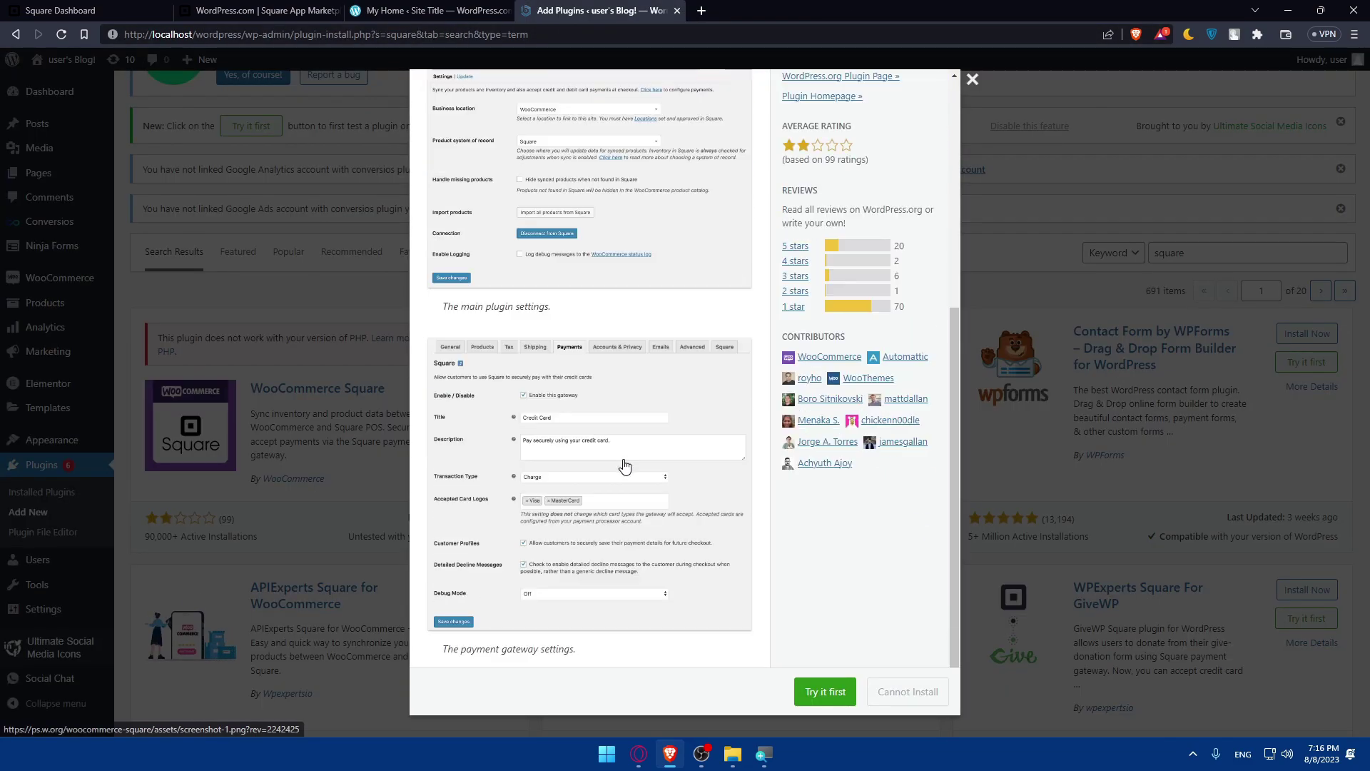
pyautogui.click(574, 471)
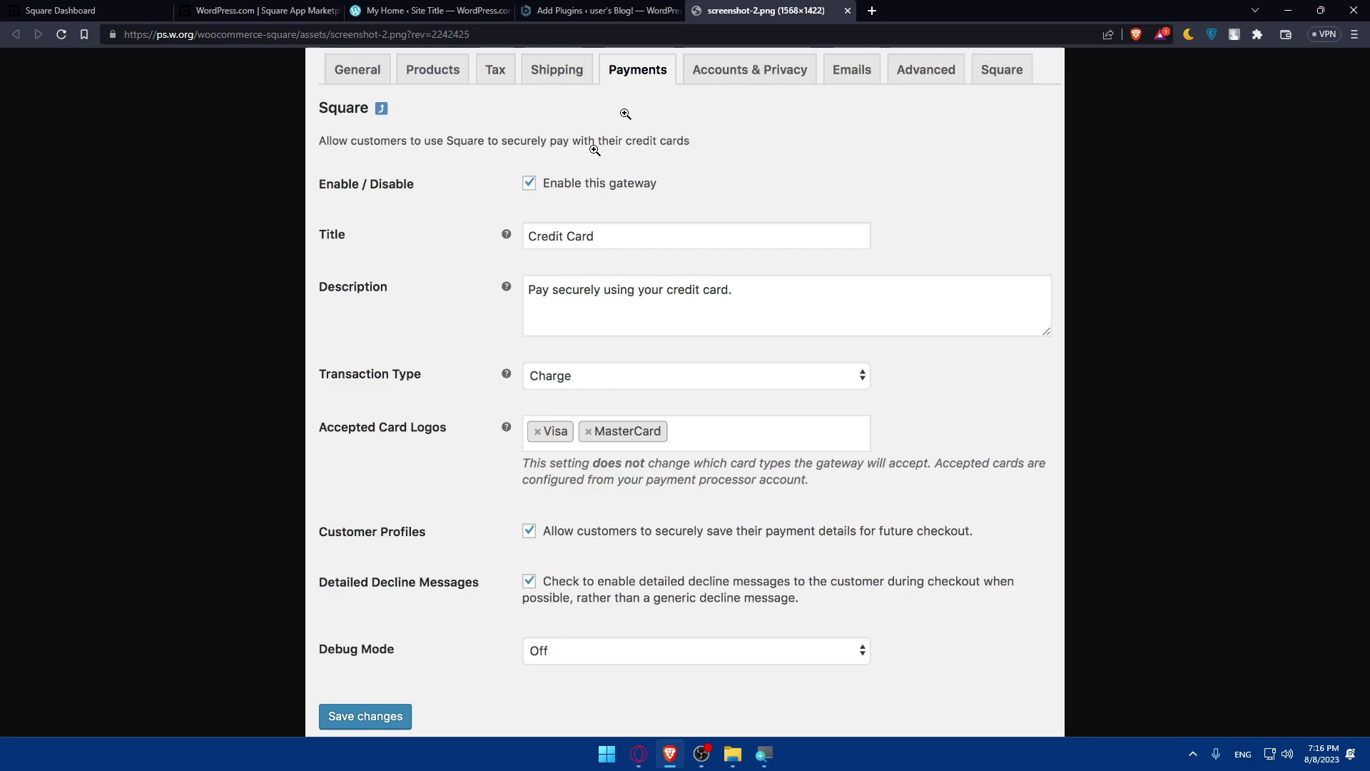
pyautogui.click(847, 10)
pyautogui.scroll(10, 648, 236)
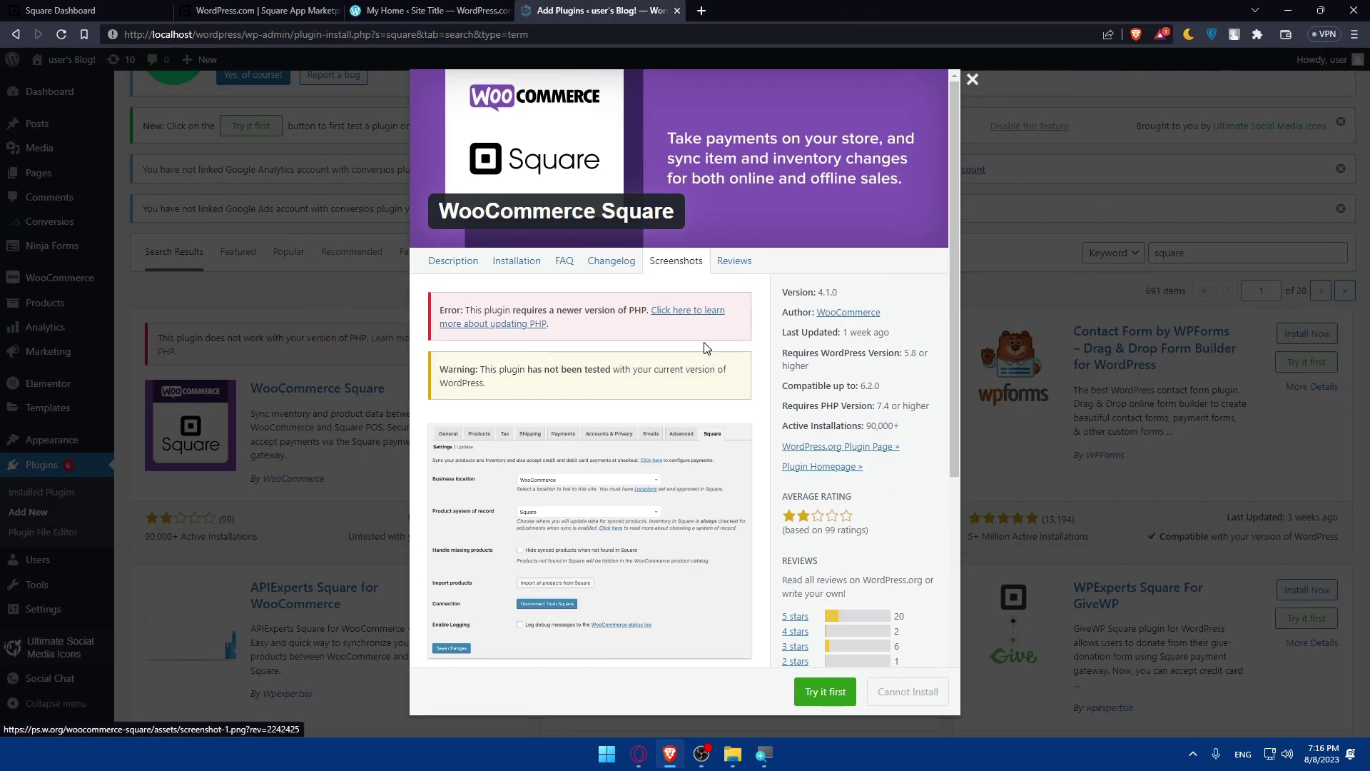
# Scroll through the WooCommerce Square user reviews on the Reviews tab
pyautogui.click(733, 261)
pyautogui.scroll(-15, 671, 372)
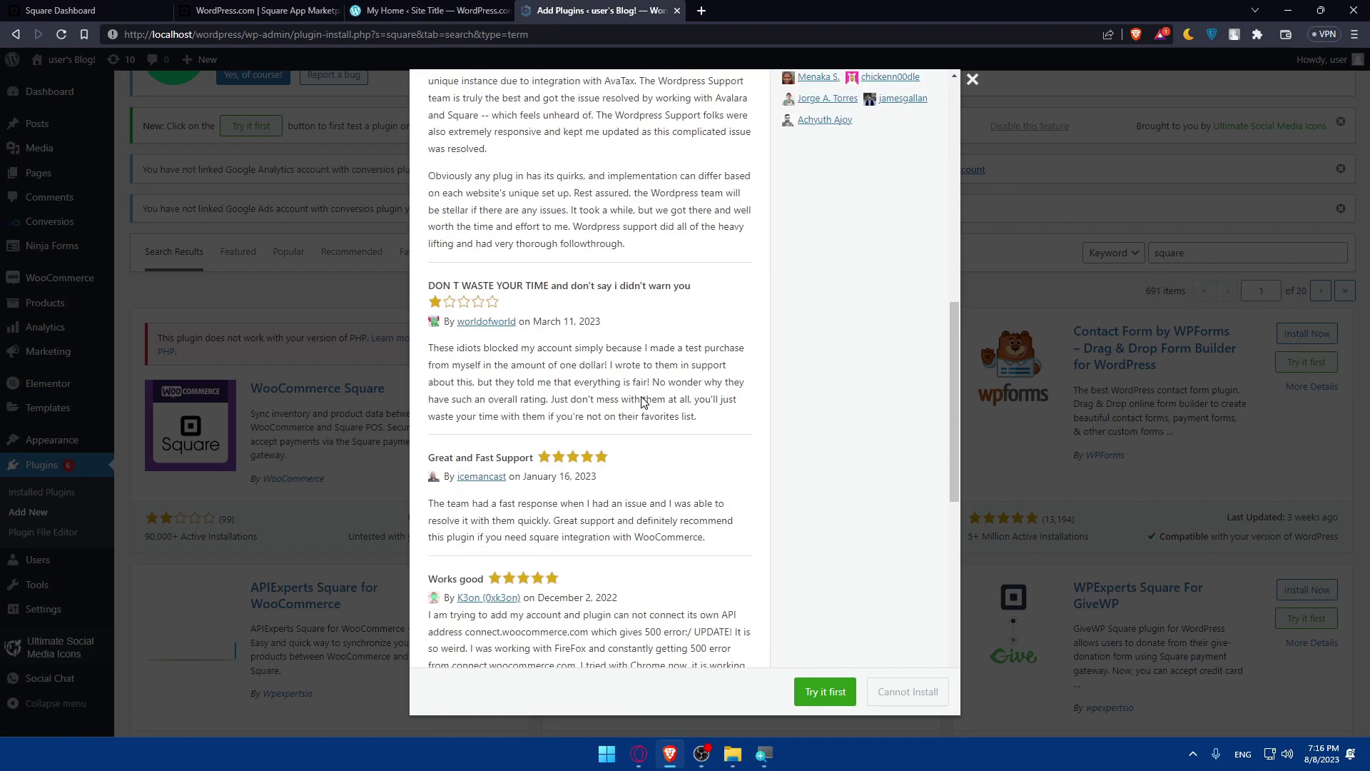
pyautogui.scroll(15, 641, 401)
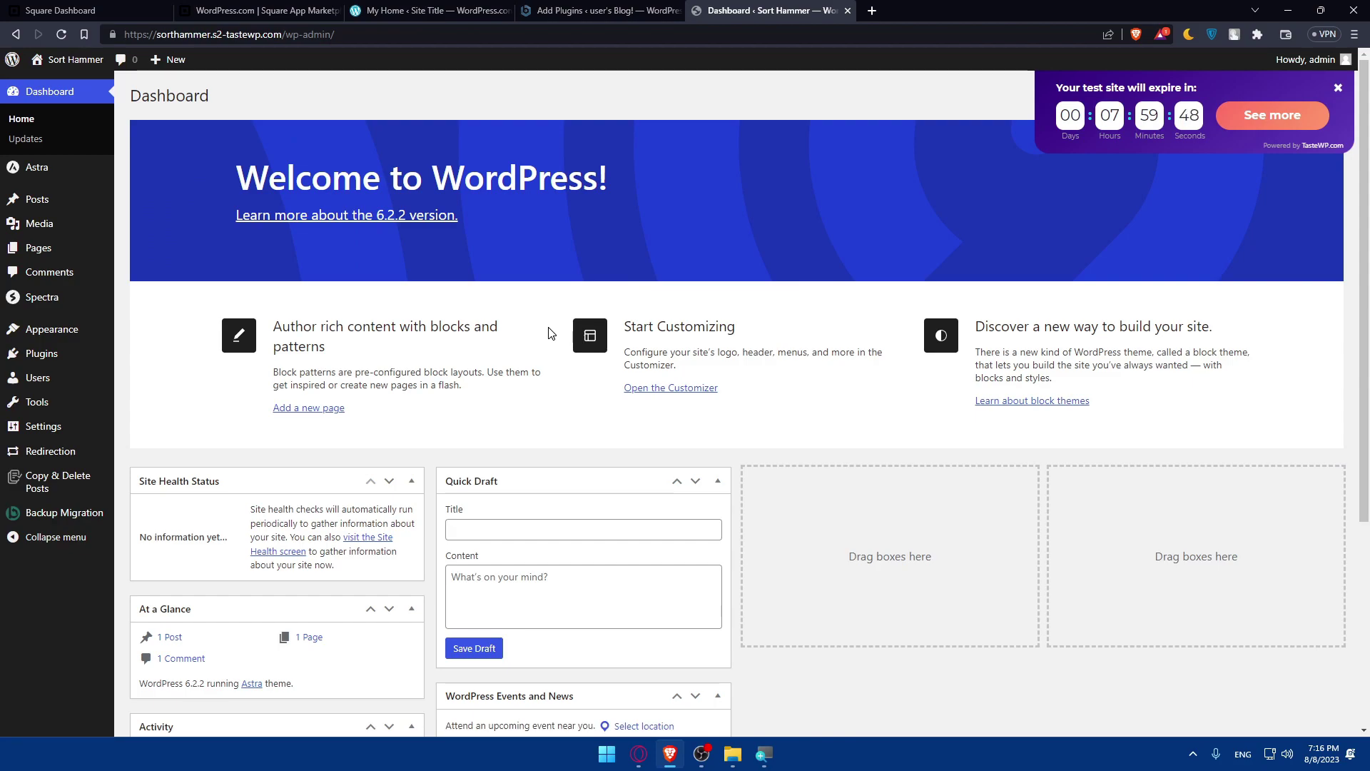
pyautogui.scroll(-3, 550, 332)
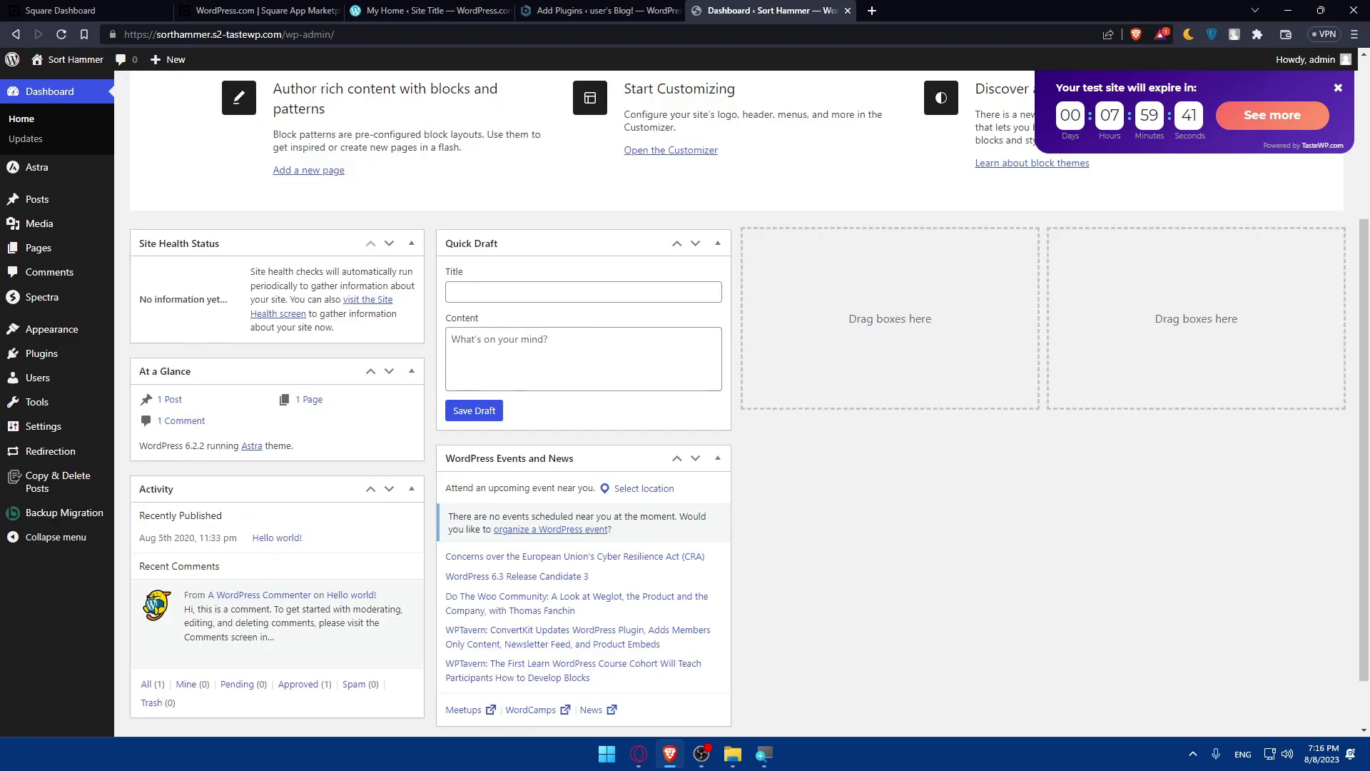
pyautogui.scroll(-1, 467, 335)
pyautogui.scroll(4, 871, 462)
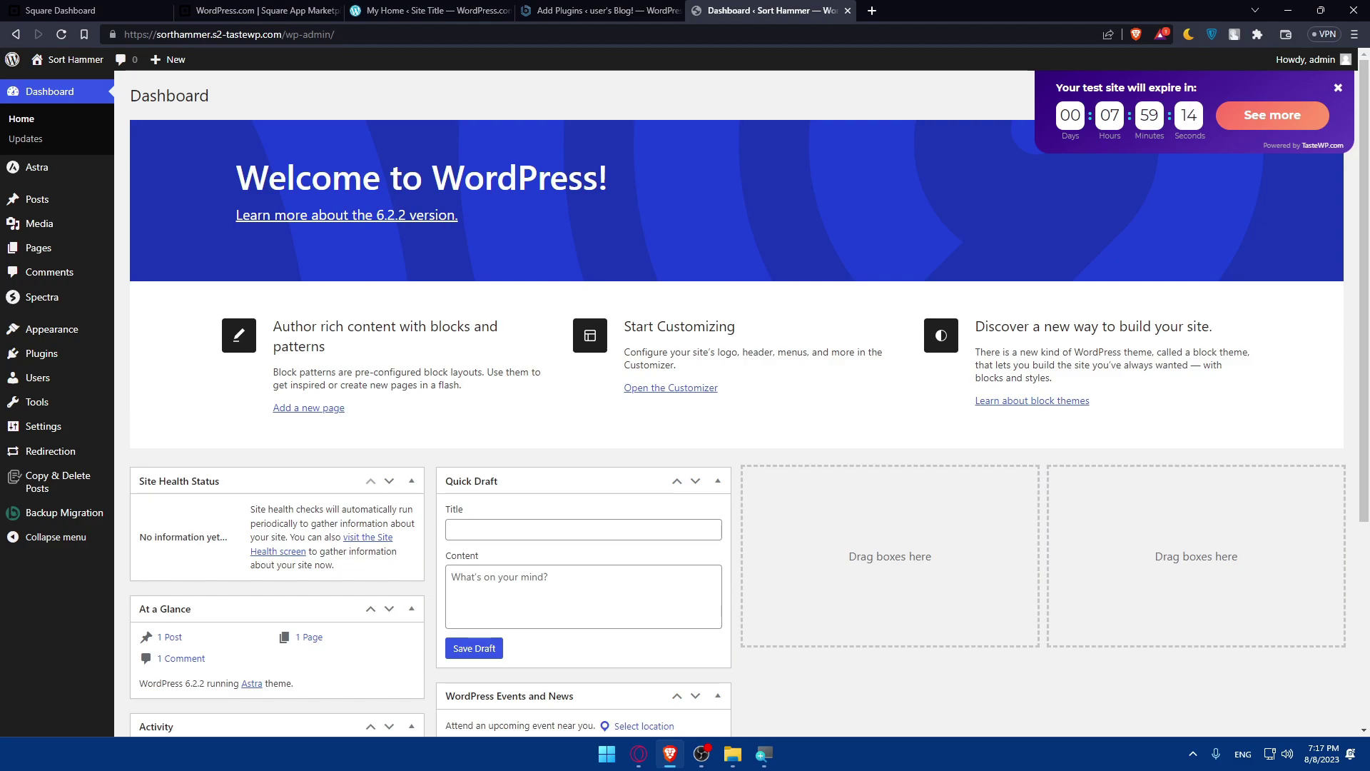
# Close the trial site's dashboard tab and the WooCommerce Square details window
pyautogui.click(487, 12)
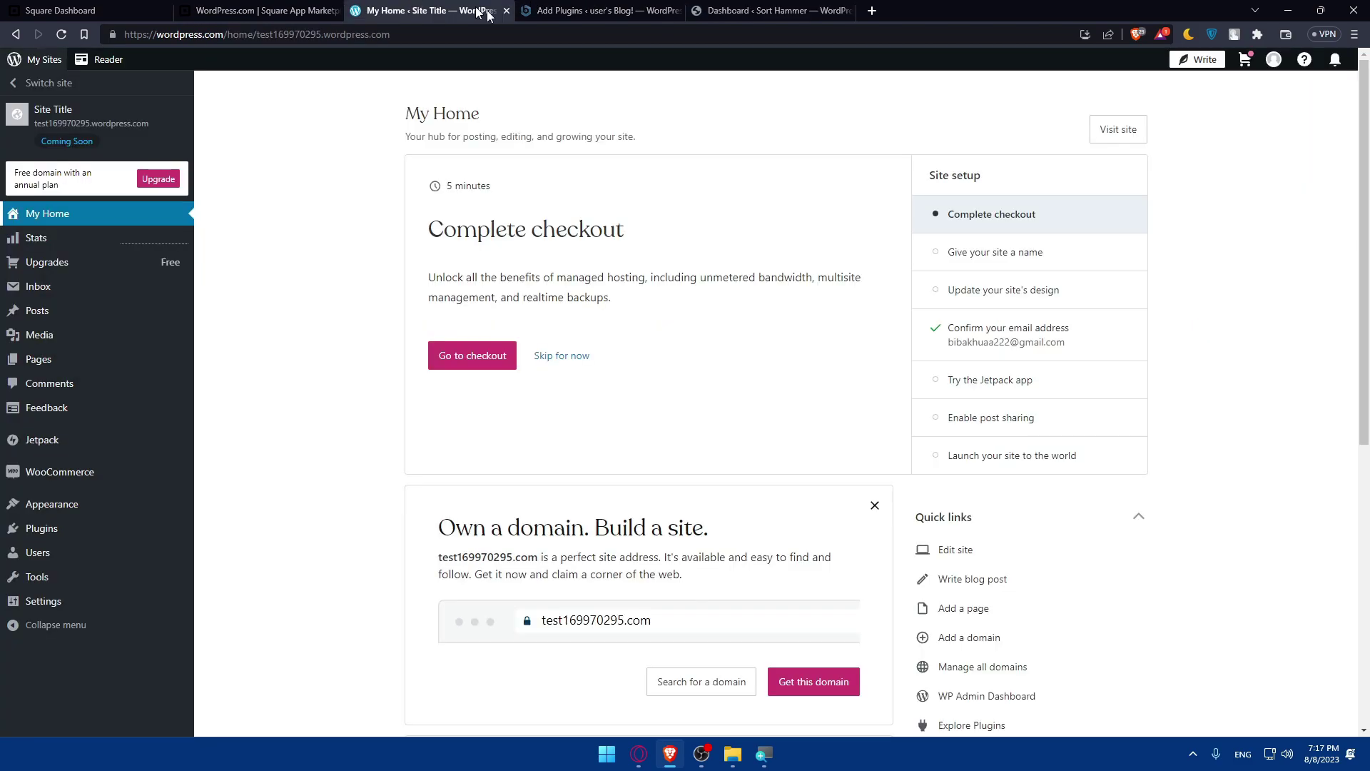
pyautogui.click(834, 15)
pyautogui.click(847, 10)
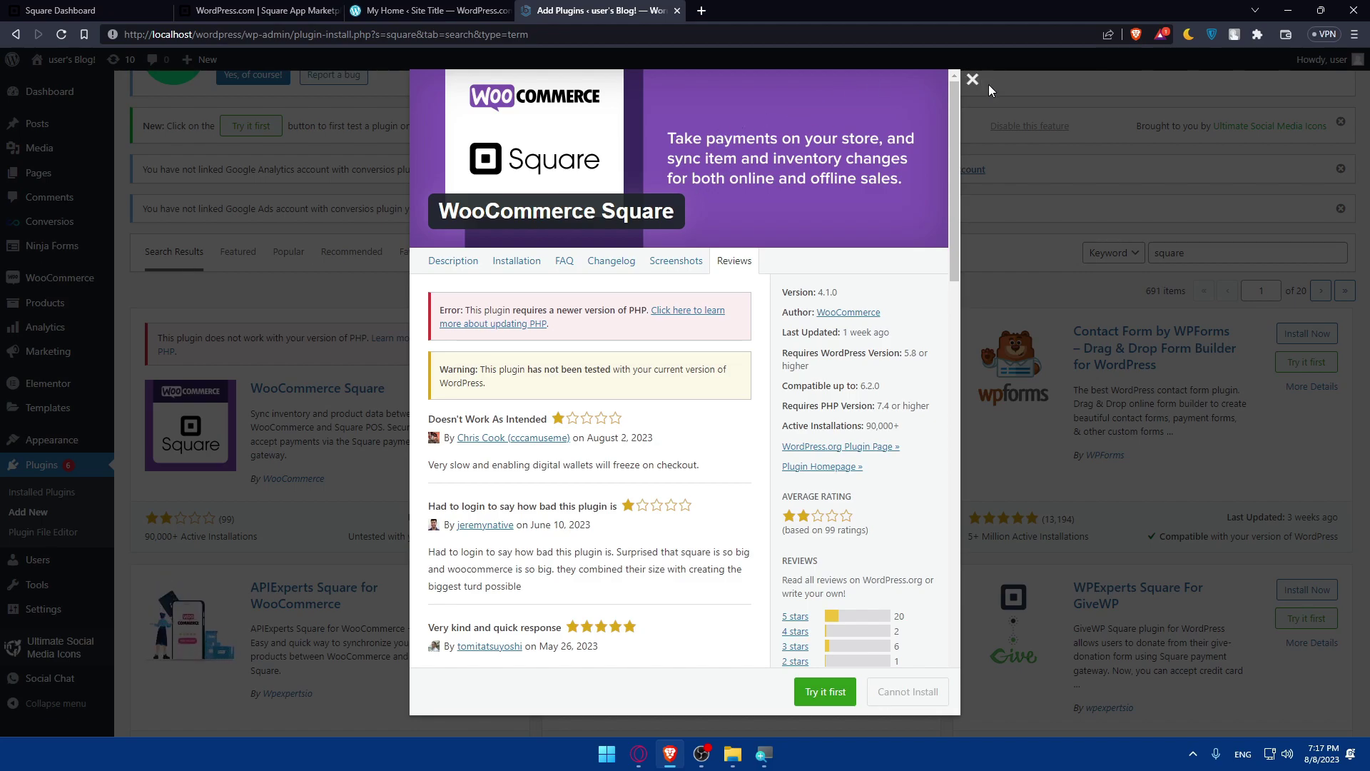
pyautogui.click(970, 81)
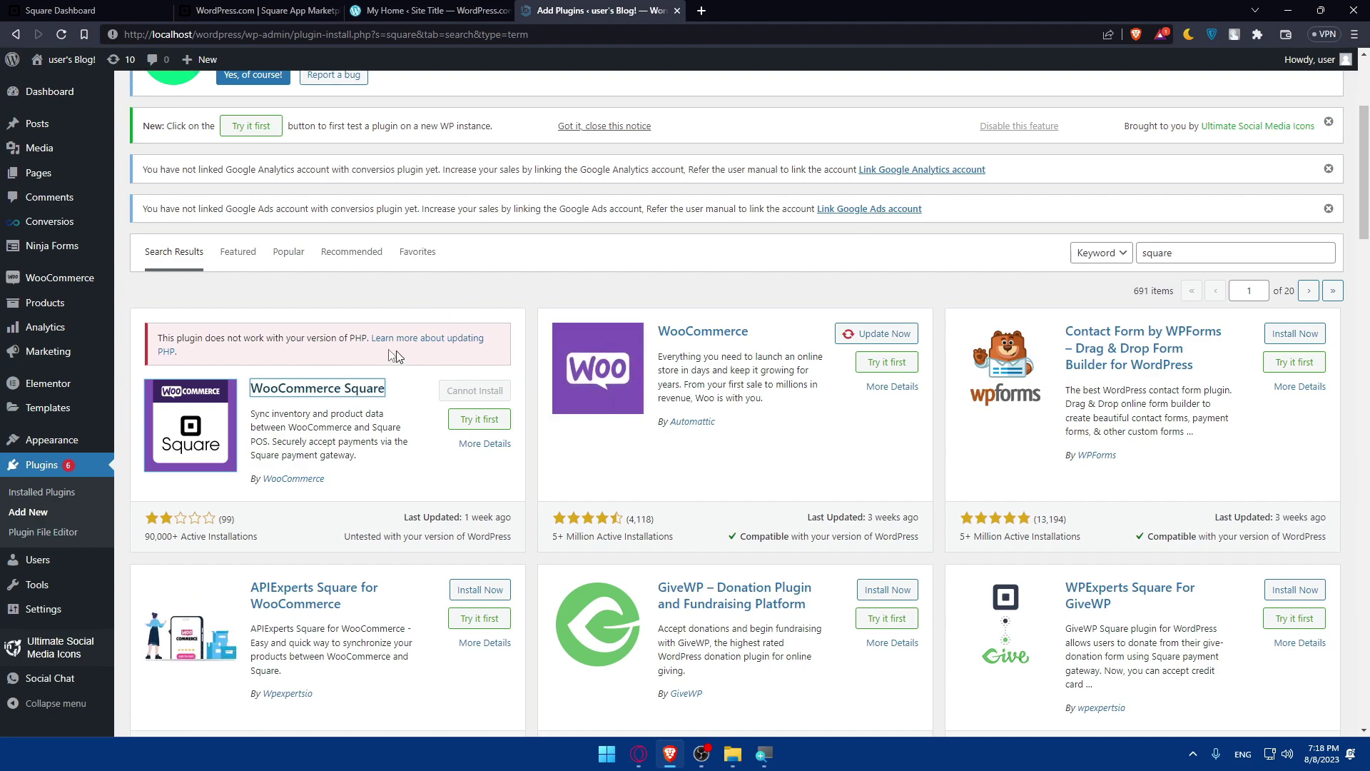
pyautogui.moveTo(394, 356); pyautogui.dragTo(156, 335)
pyautogui.click(498, 389)
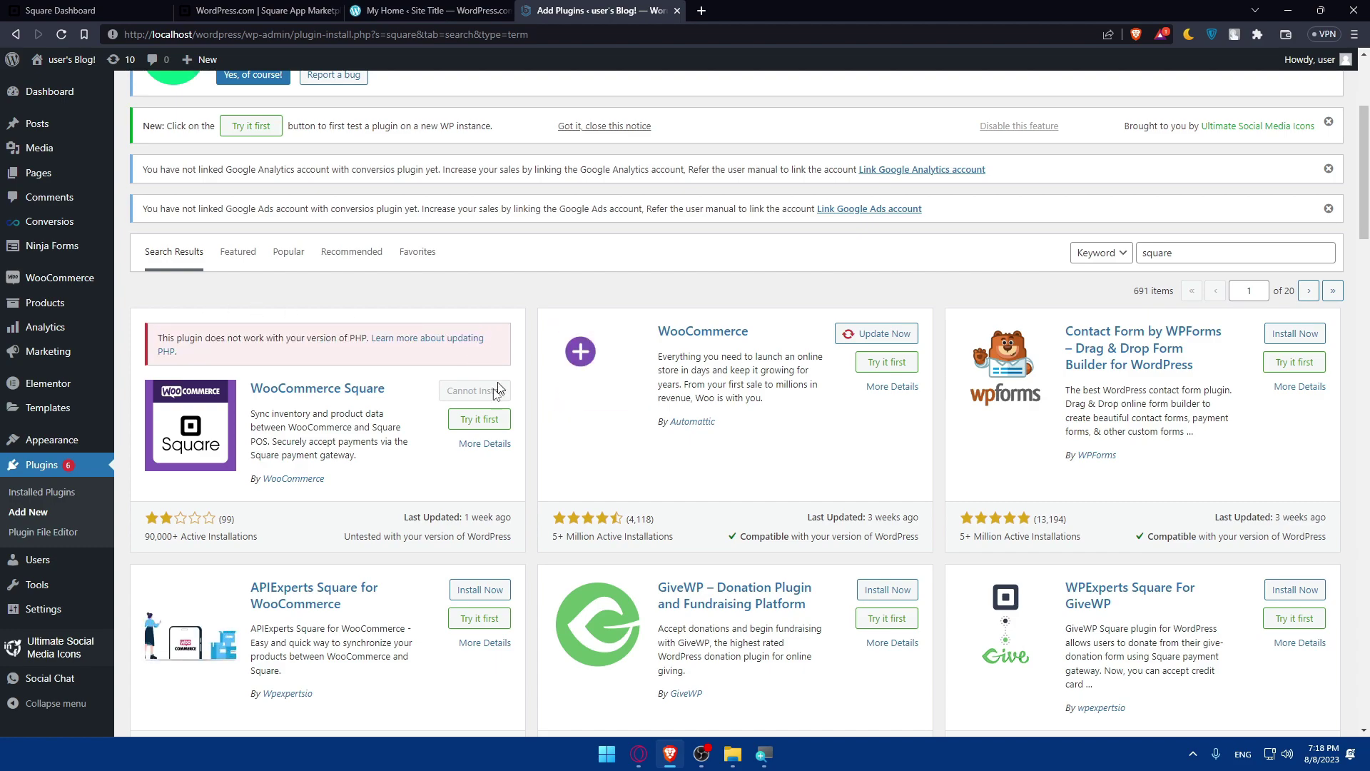